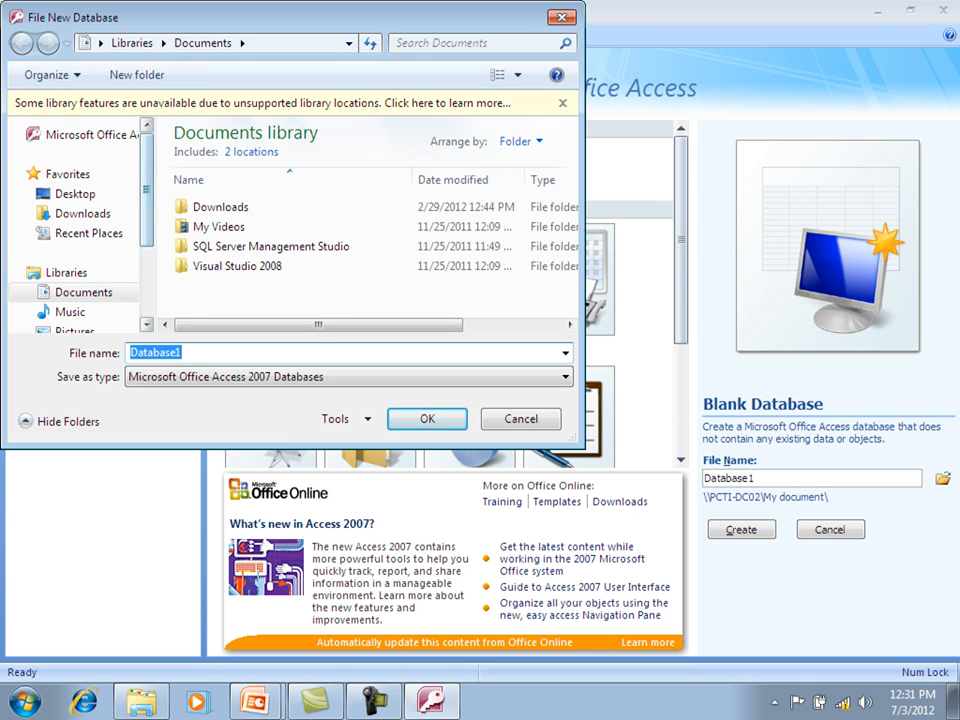
- Set the new blank database's file name to db1 and its save location to the mapped network drive
click(146, 324)
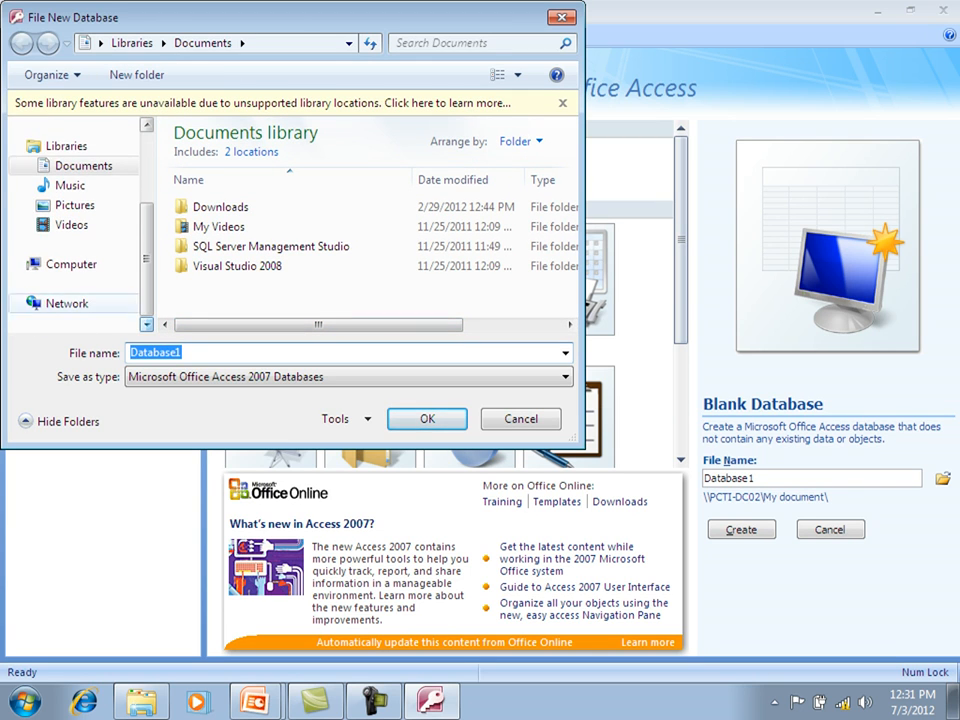
click(71, 263)
double_click(300, 227)
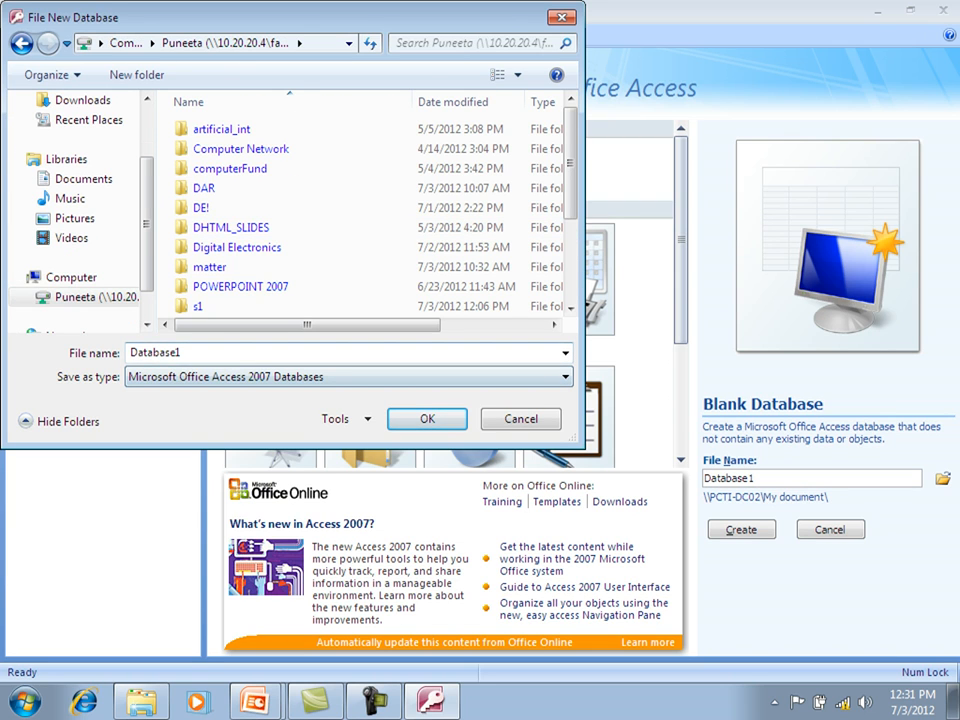
key(BackSpace)
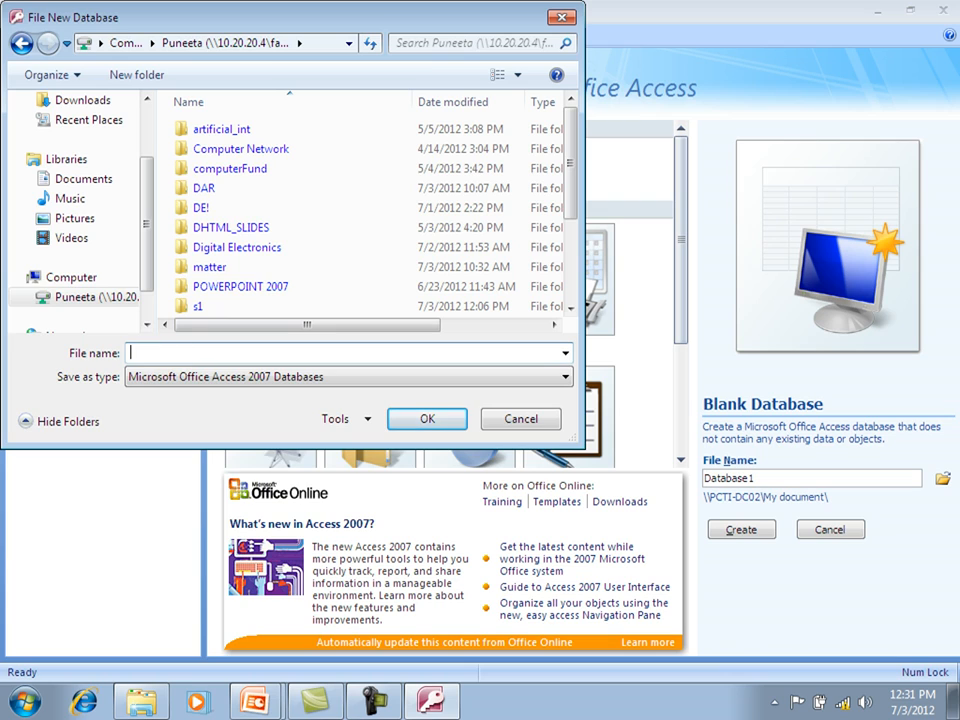
text(db1)
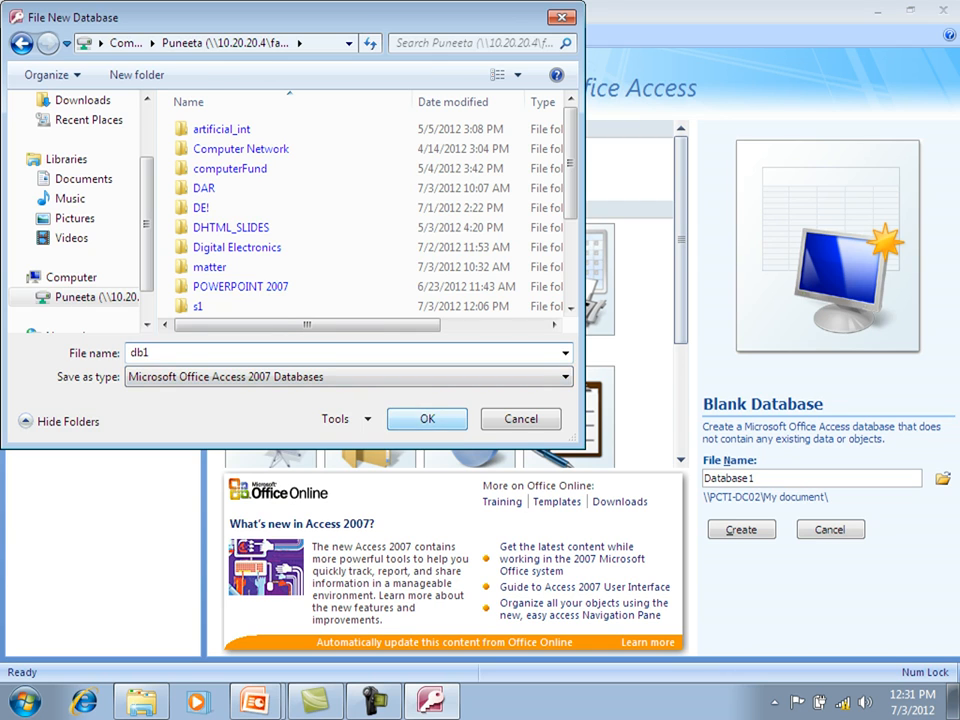
key(Return)
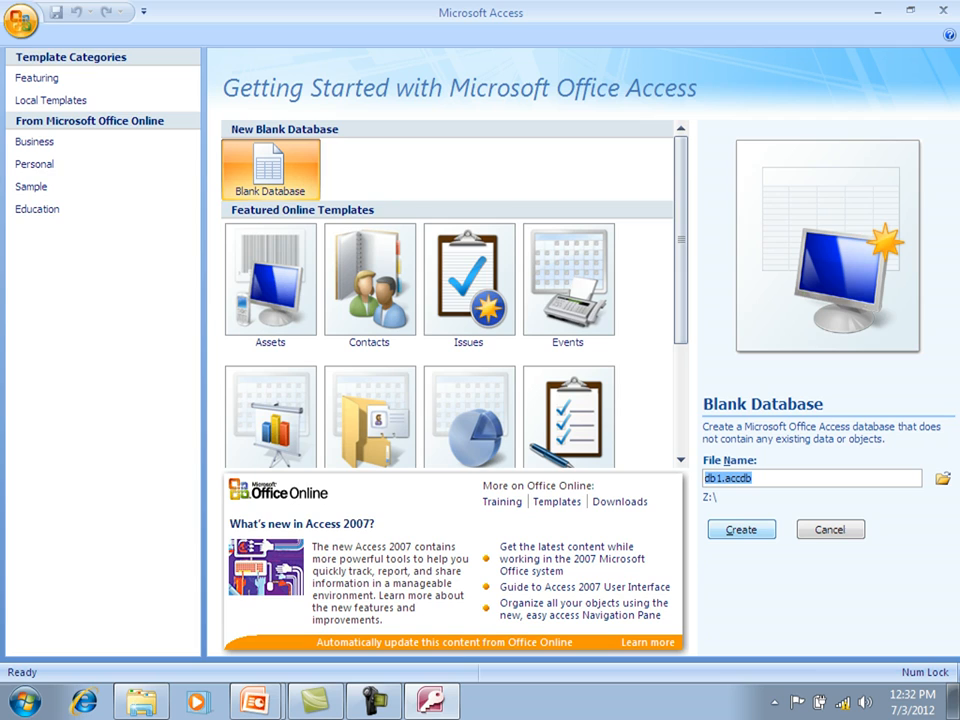
- Create the db1 database and cancel the Microsoft Office Enterprise 2007 configuration setup
click(741, 529)
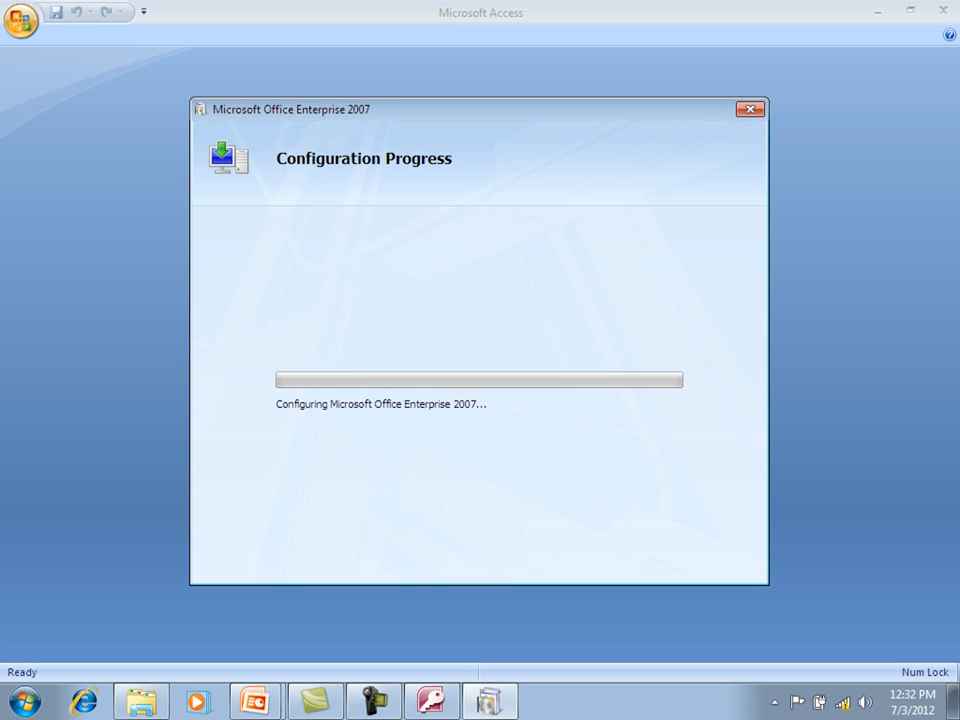
click(750, 109)
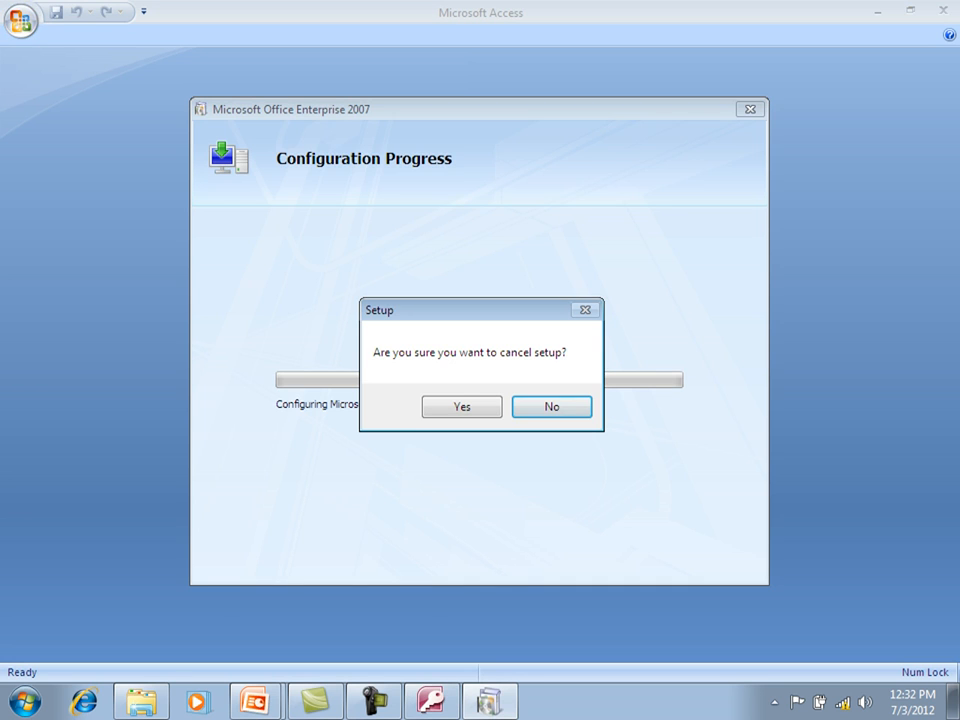
click(462, 407)
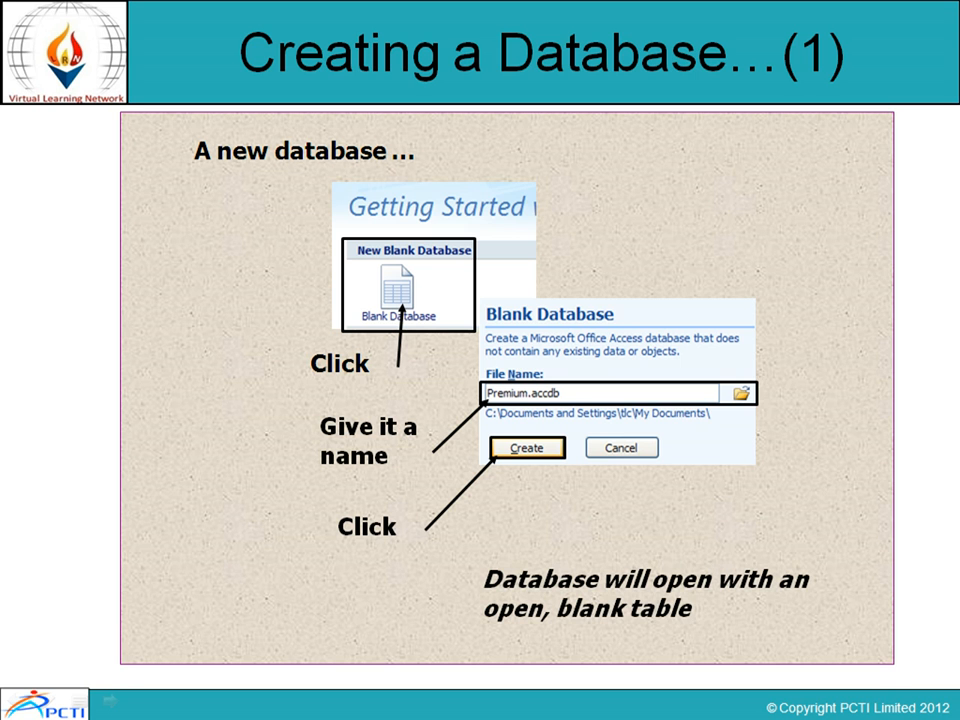
key(Right)
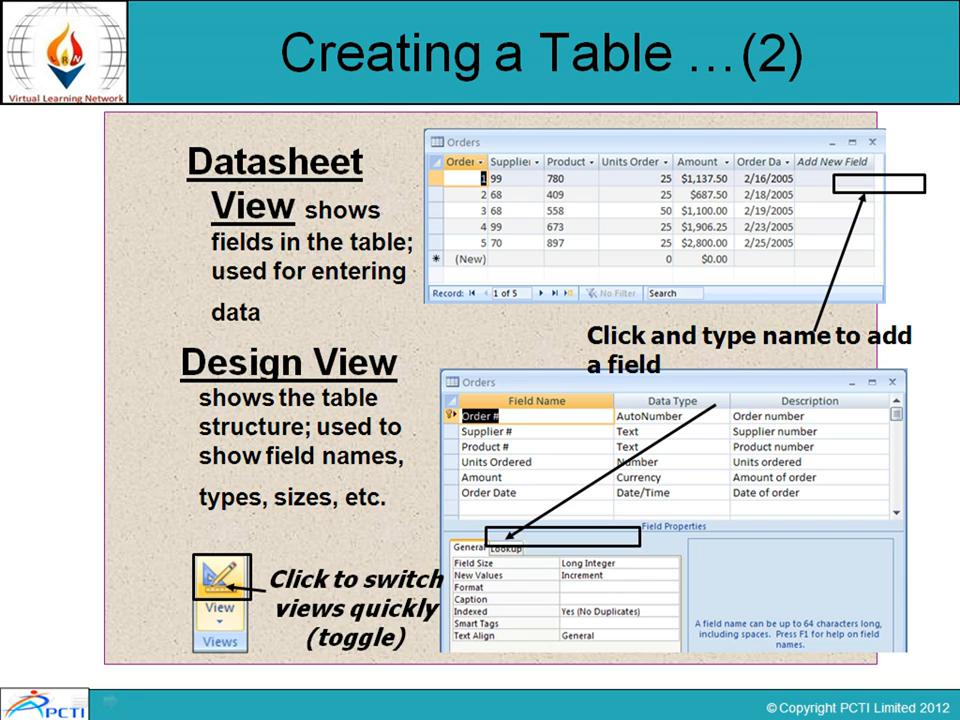
- Switch to Microsoft Access and open Table1 in Design View, saving the table as emp
key(alt+Tab)
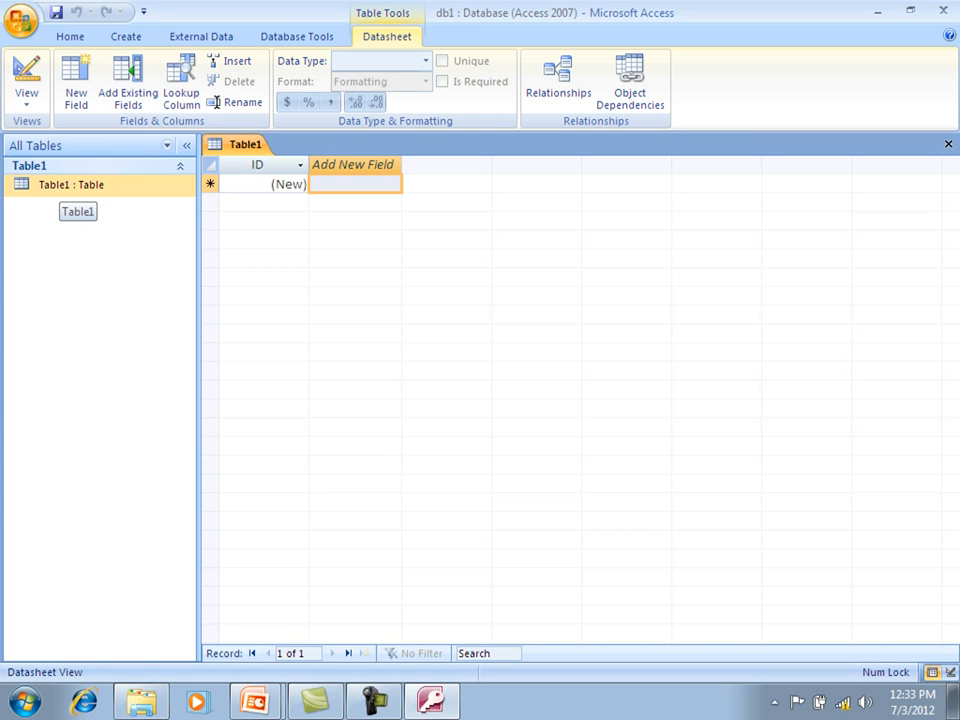
right_click(61, 185)
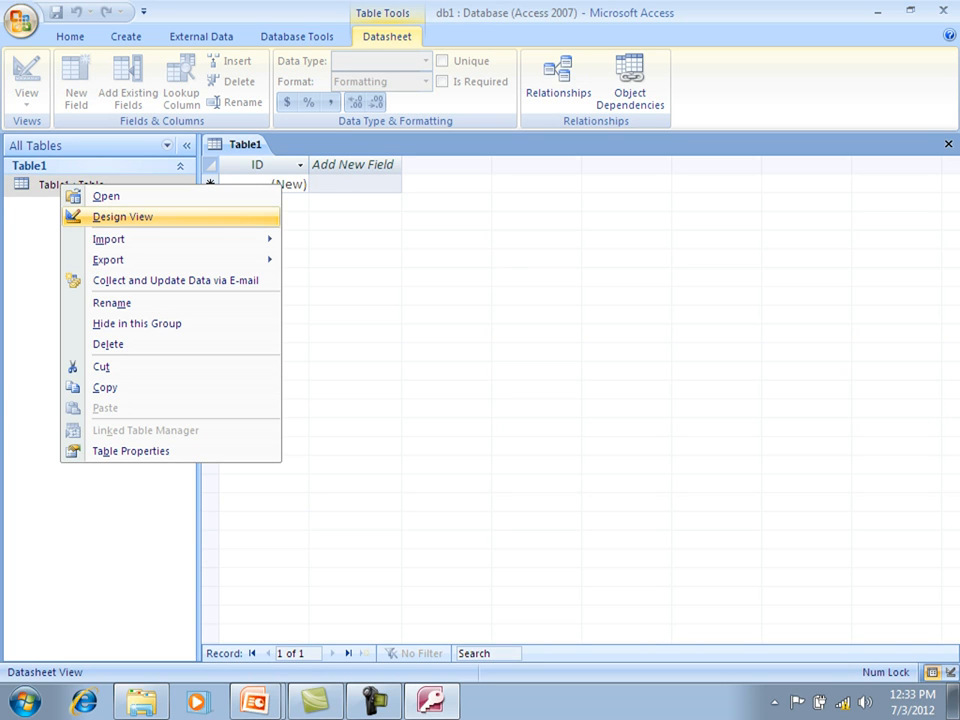
key(Return)
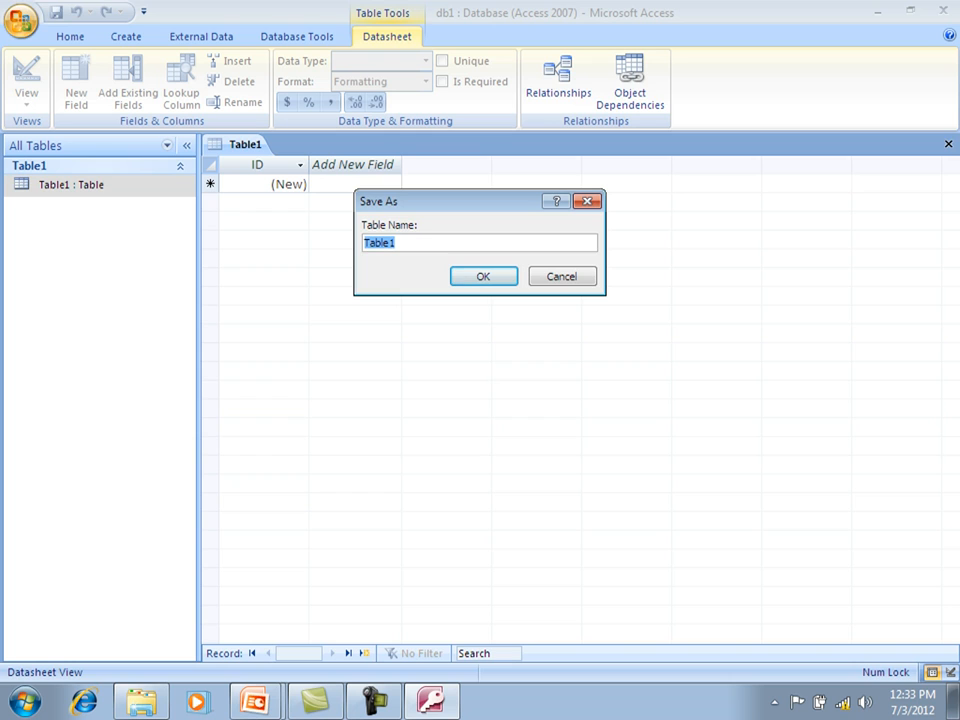
text(de)
key(BackSpace)
key(BackSpace)
text(emp)
key(Return)
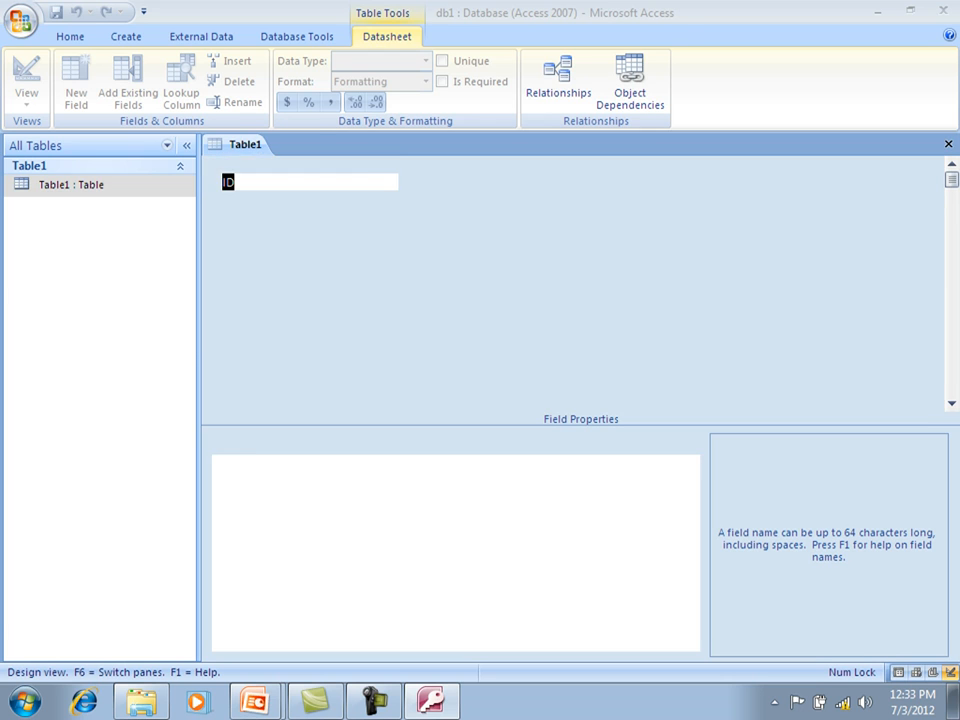
- Add a Text field named ename below the ID field and show its available data types
click(236, 183)
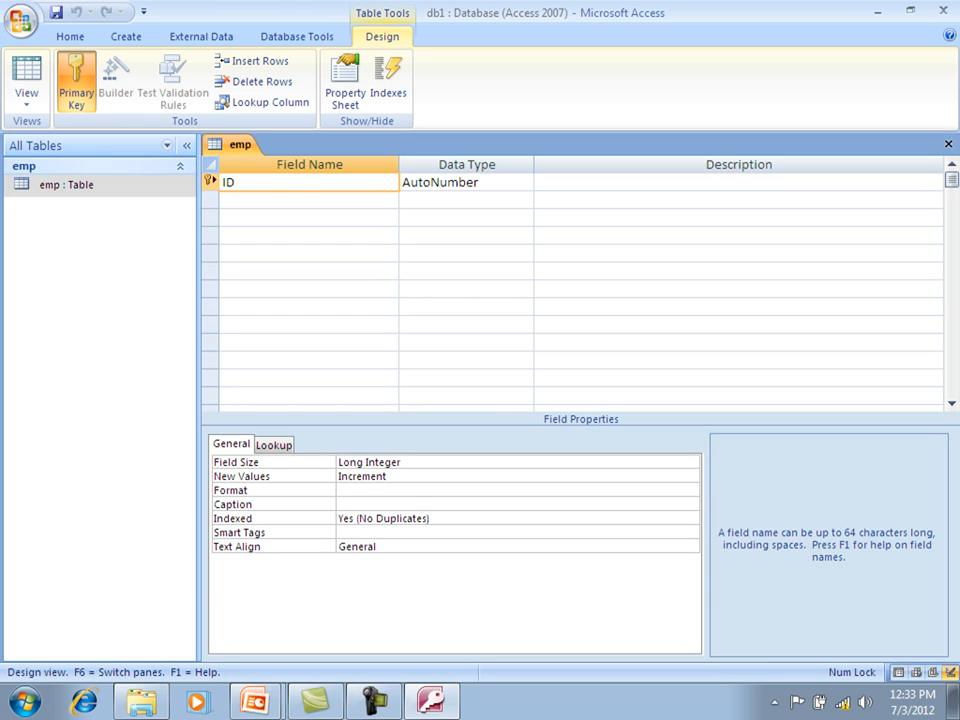
click(300, 200)
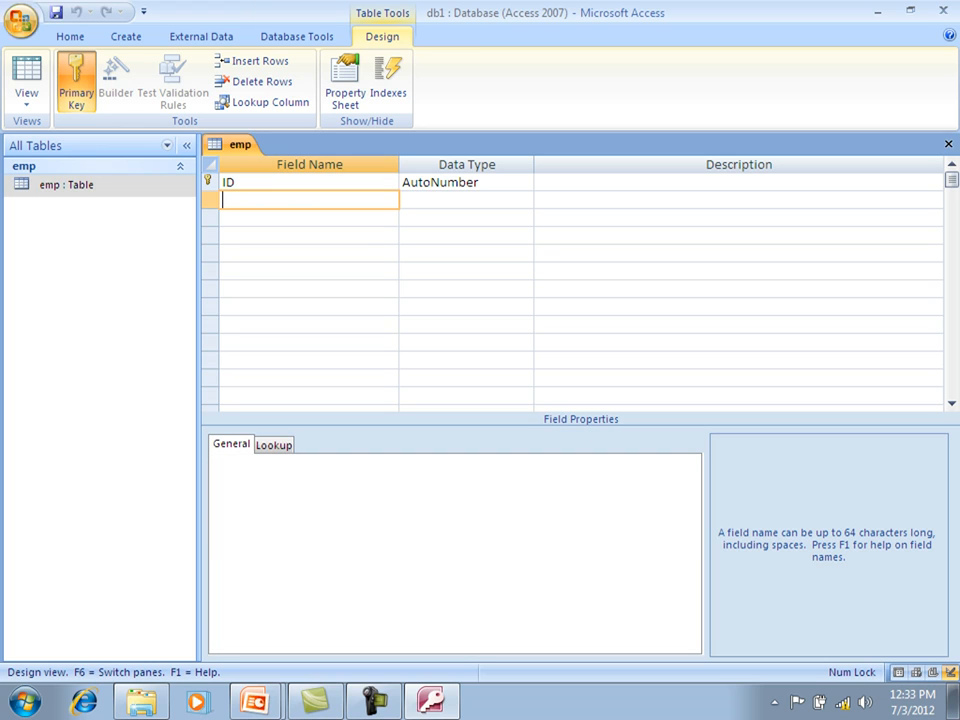
text(enmu)
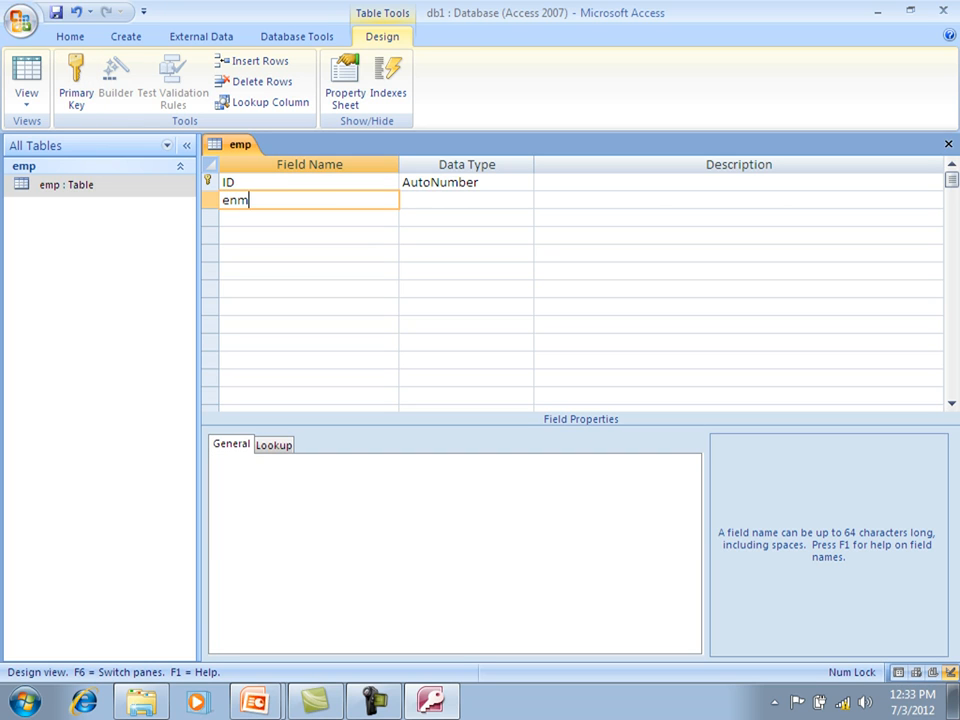
key(BackSpace)
key(BackSpace)
text(ame)
key(Tab)
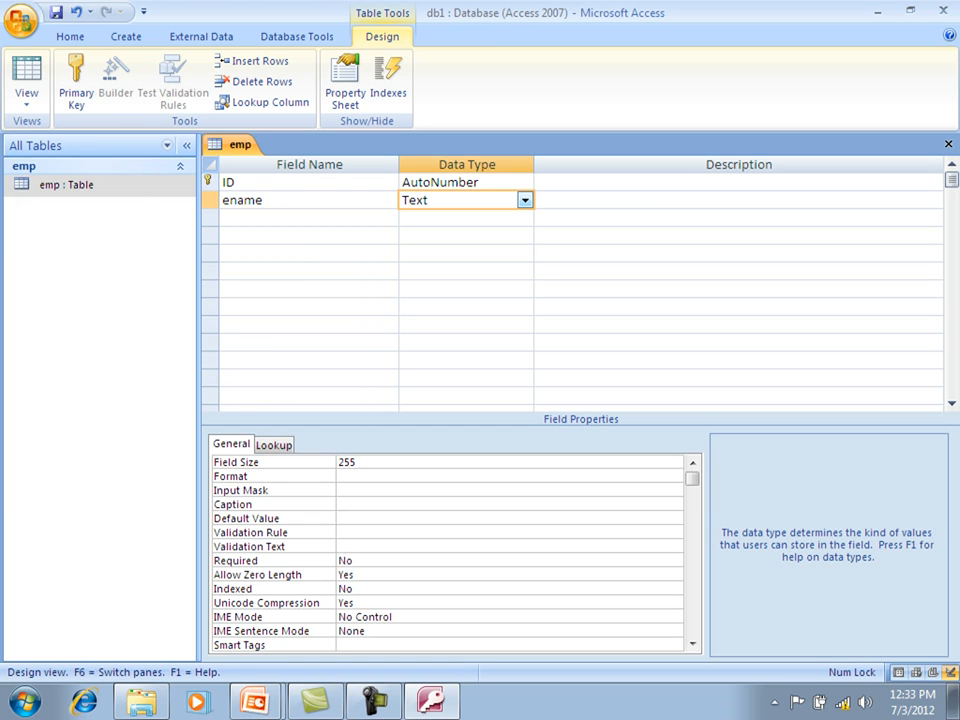
click(525, 200)
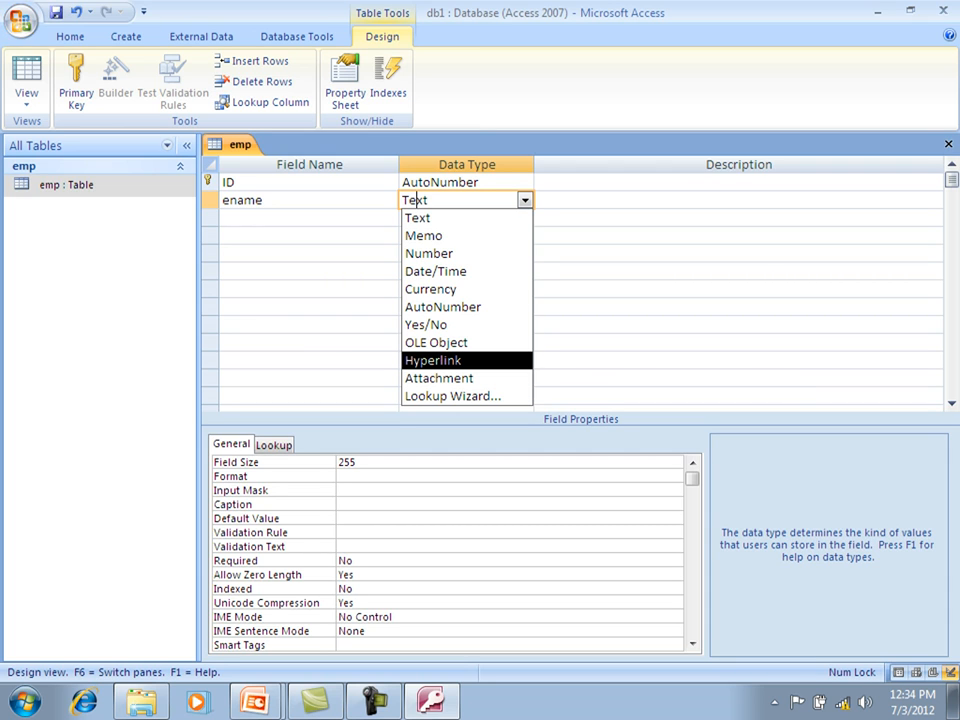
- Add a field named addr below ename with the Memo data type
click(290, 218)
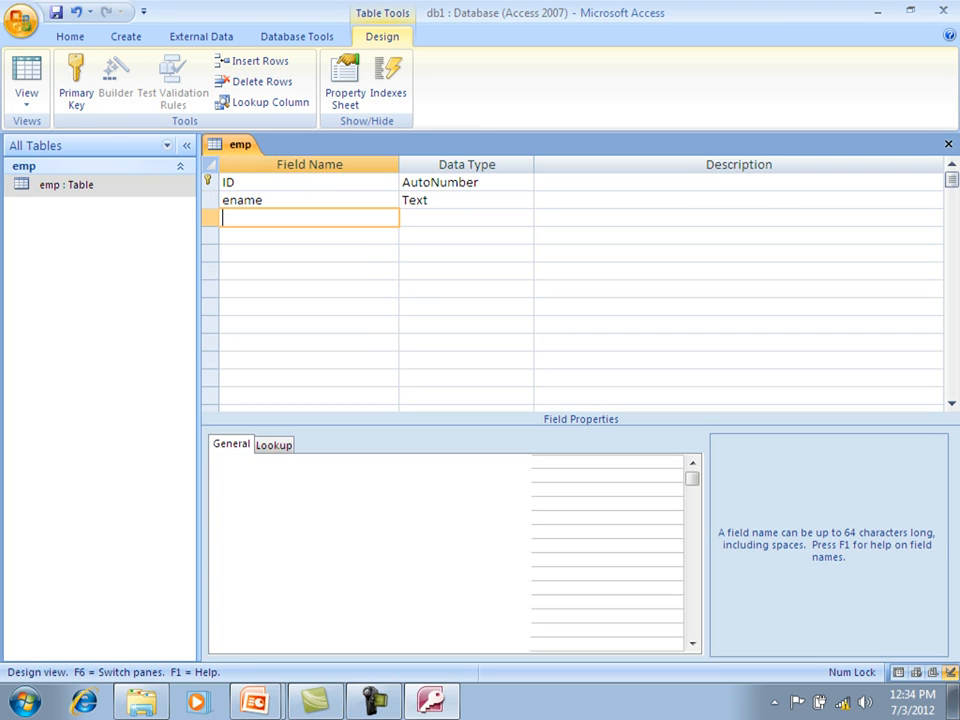
text(addr)
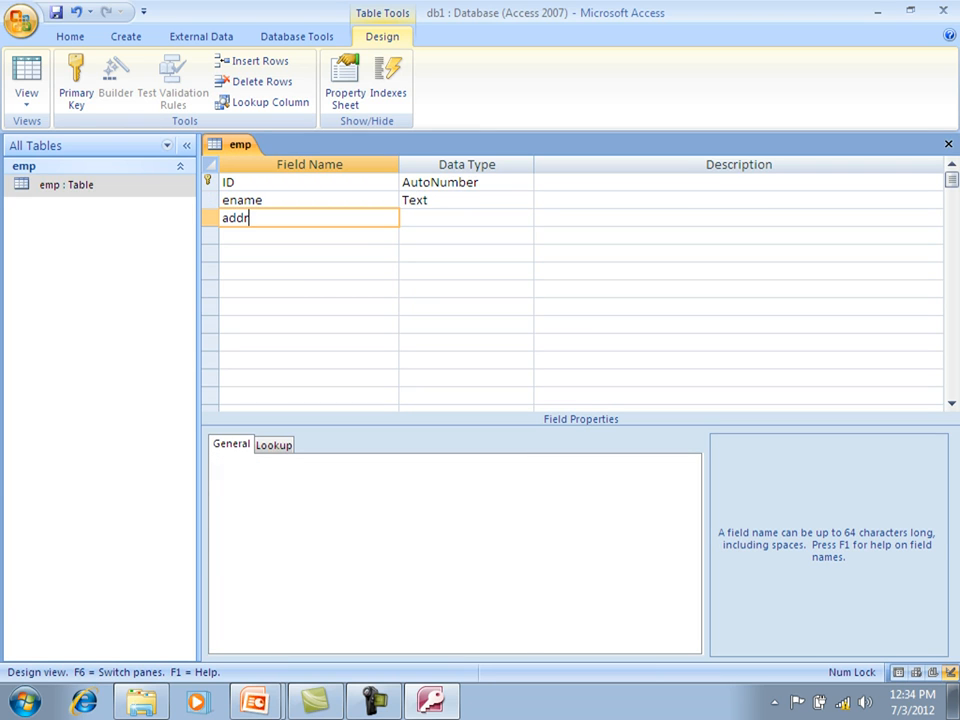
key(Tab)
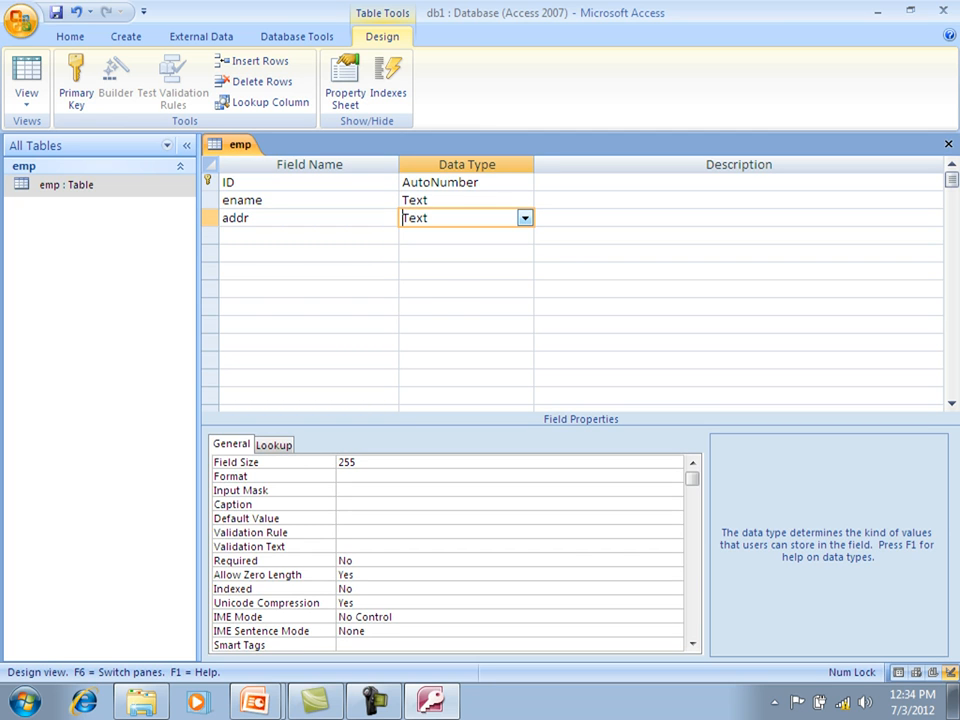
key(alt+Down)
key(Down)
key(Return)
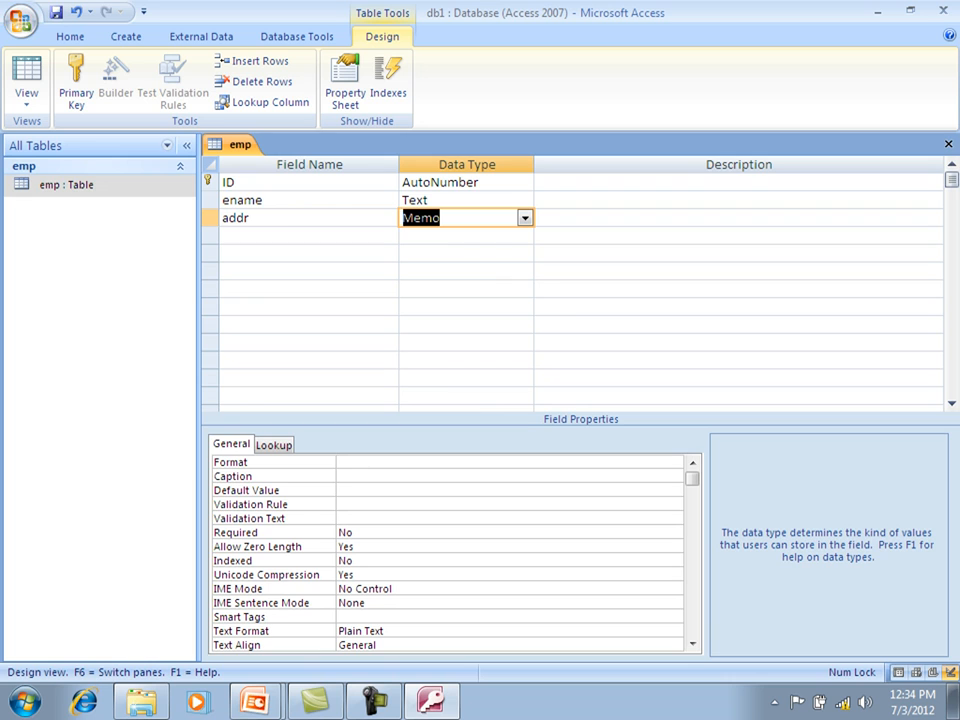
- Close the emp table and save the changes to its design
click(738, 235)
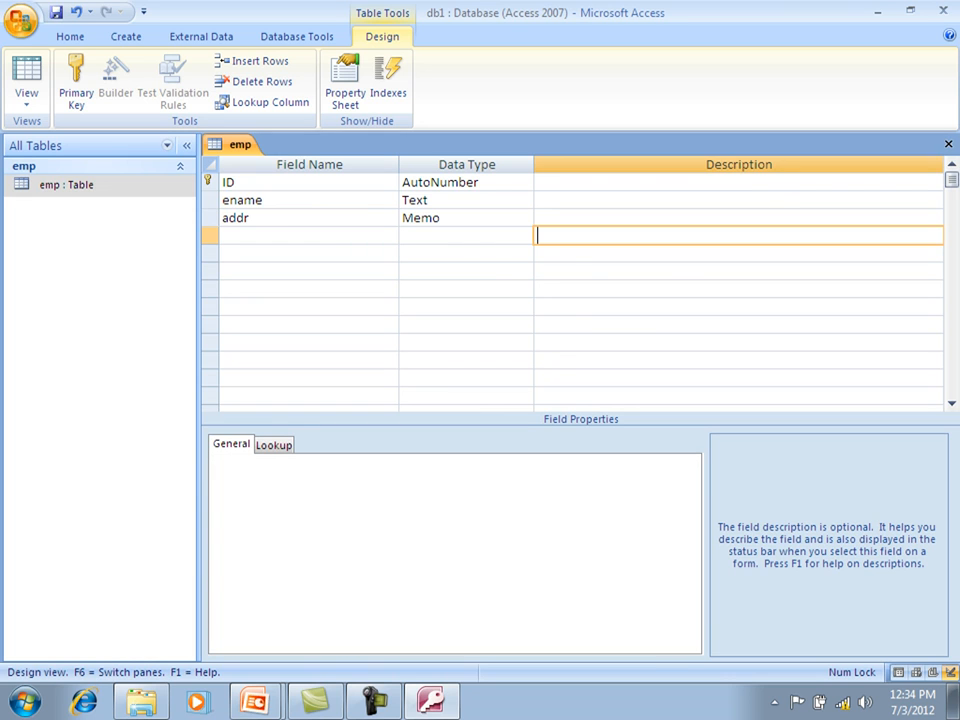
click(947, 145)
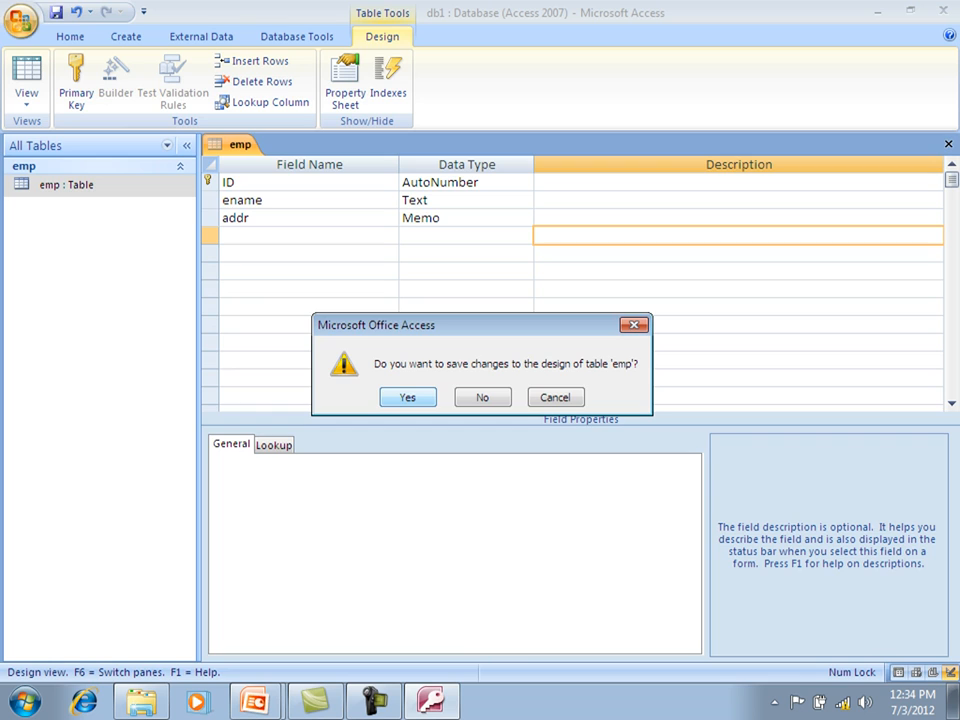
key(Return)
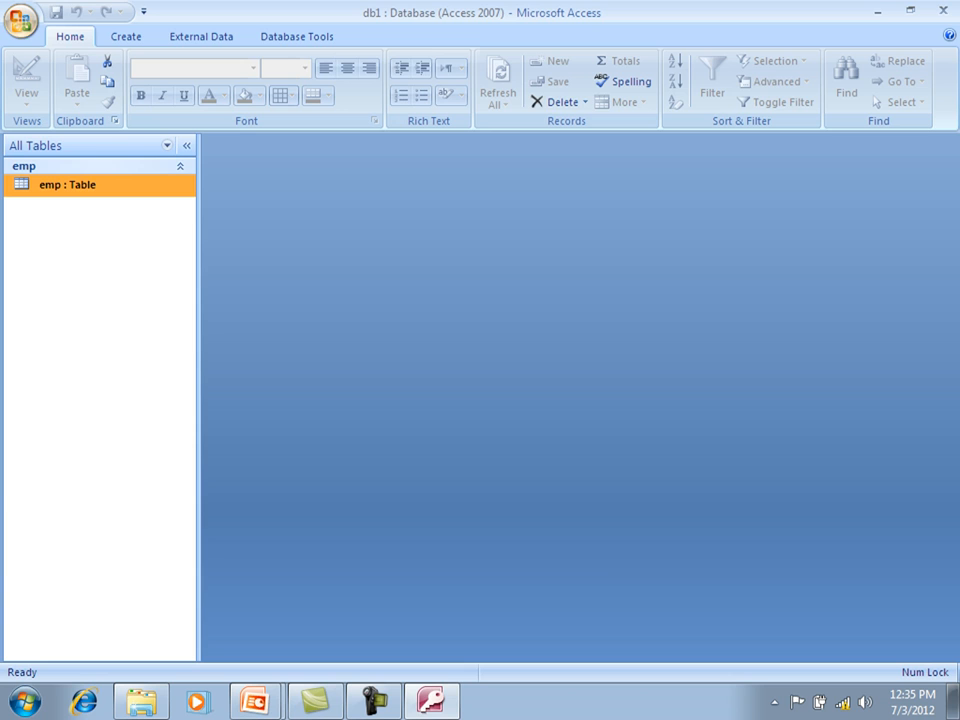
- Reopen the emp table and switch it from Datasheet View to Design View
double_click(68, 185)
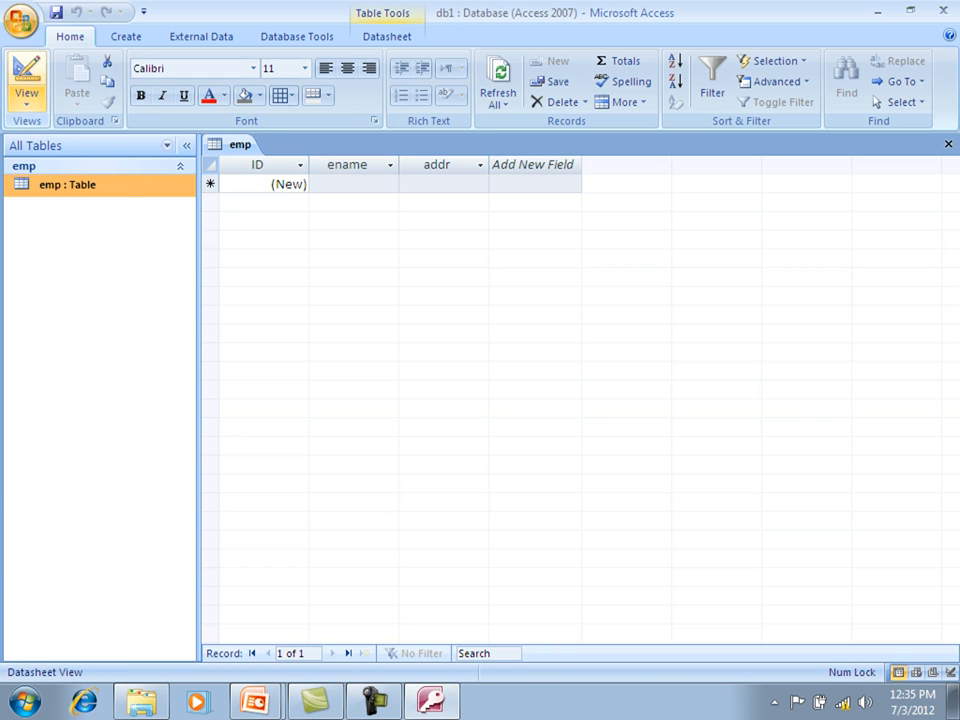
click(27, 98)
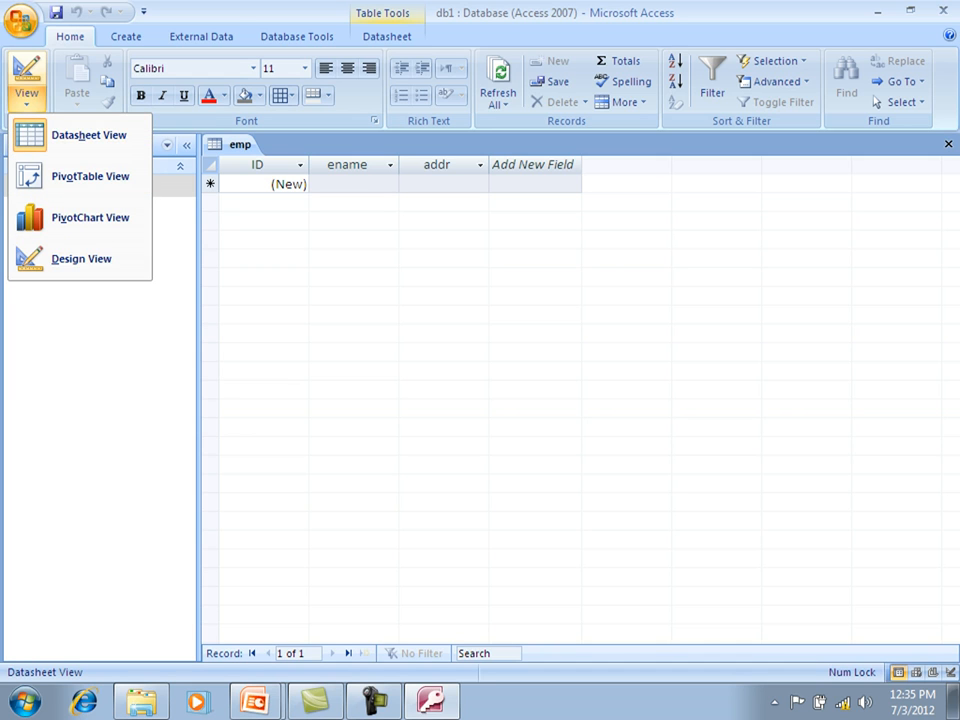
click(75, 259)
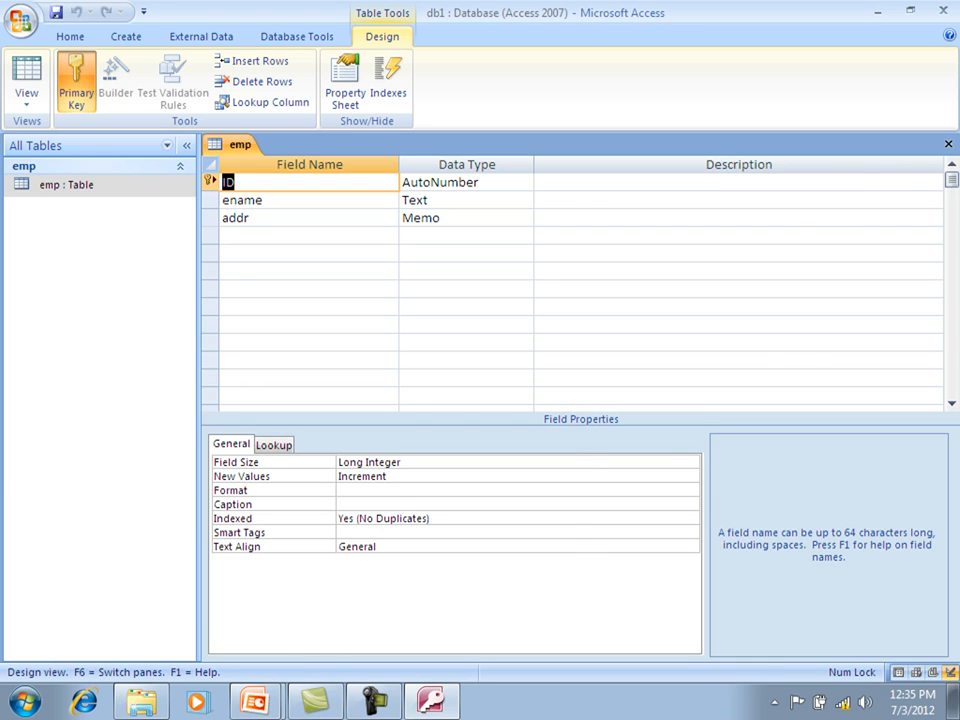
click(264, 200)
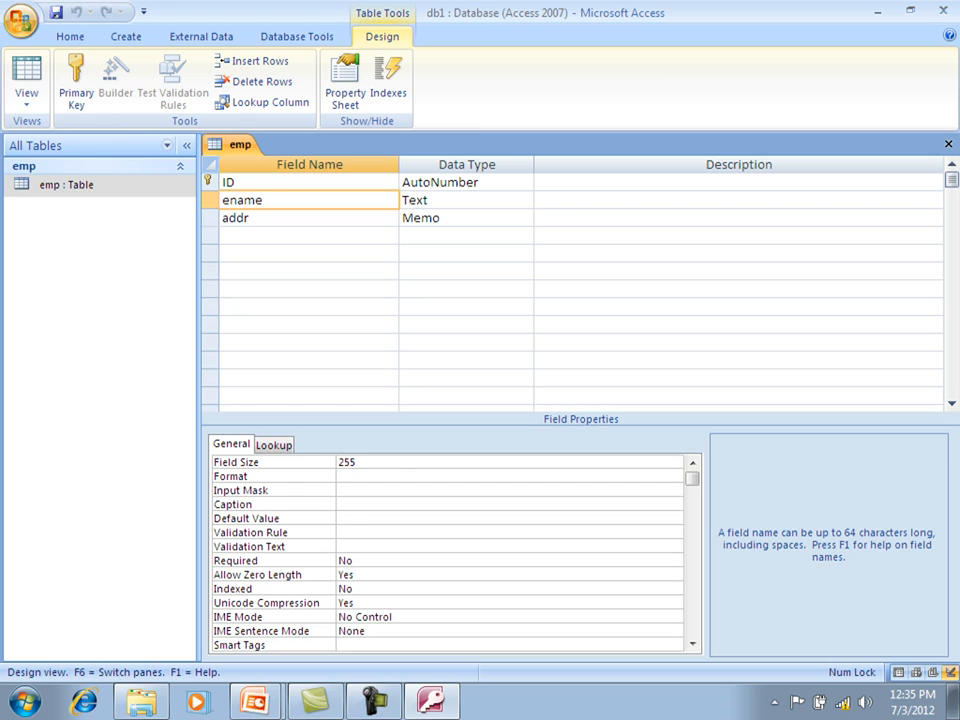
click(26, 97)
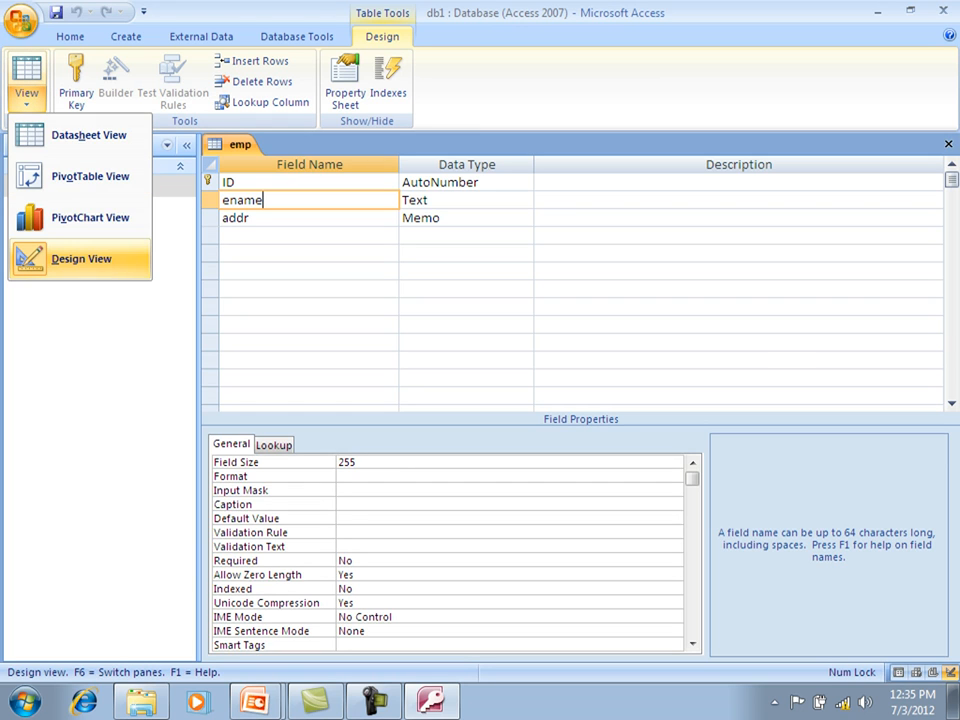
click(82, 259)
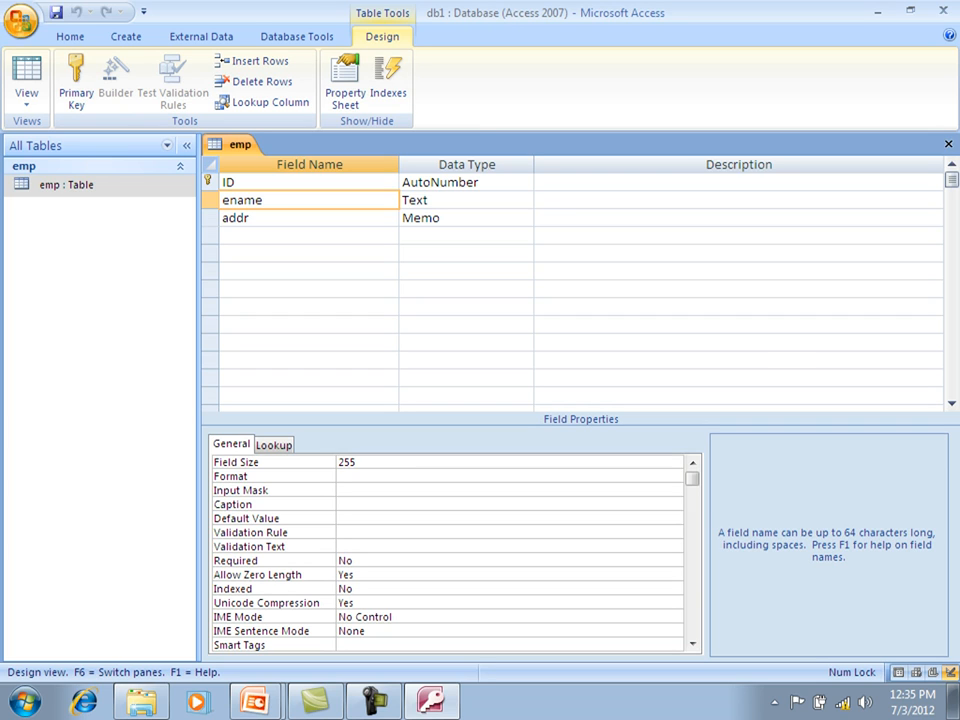
- Rename the ename field to fname and save the emp table
double_click(242, 200)
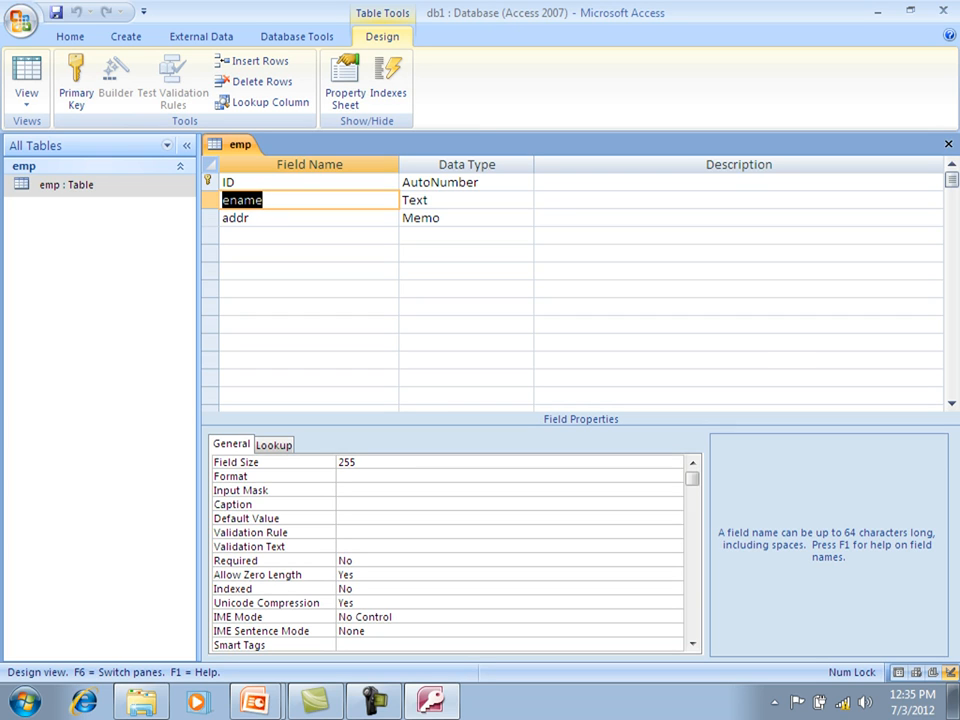
text(f)
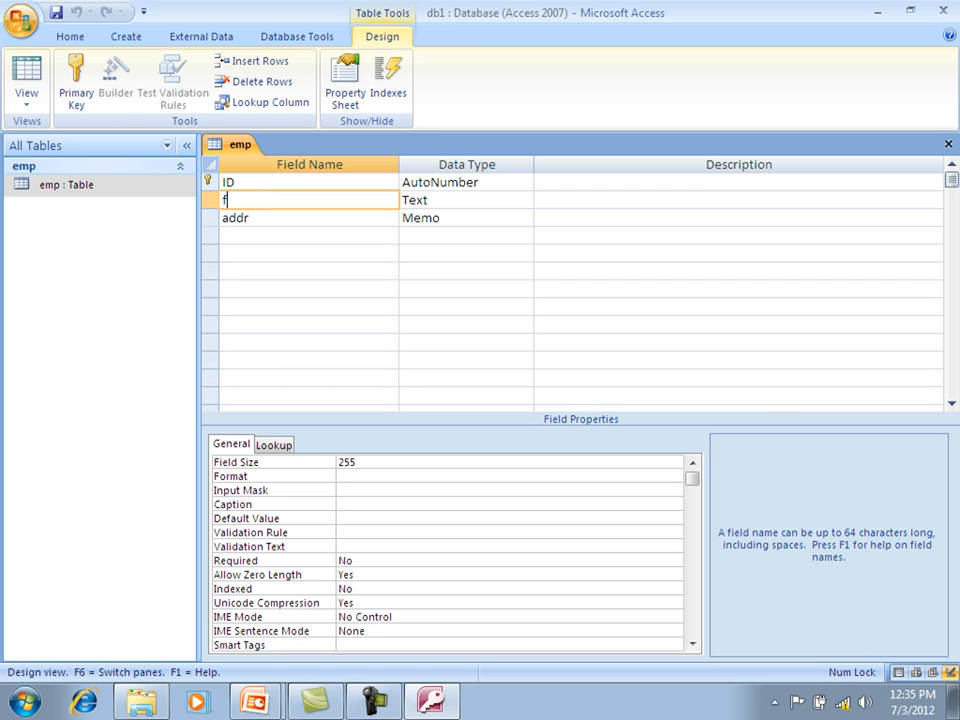
text(name)
right_click(230, 147)
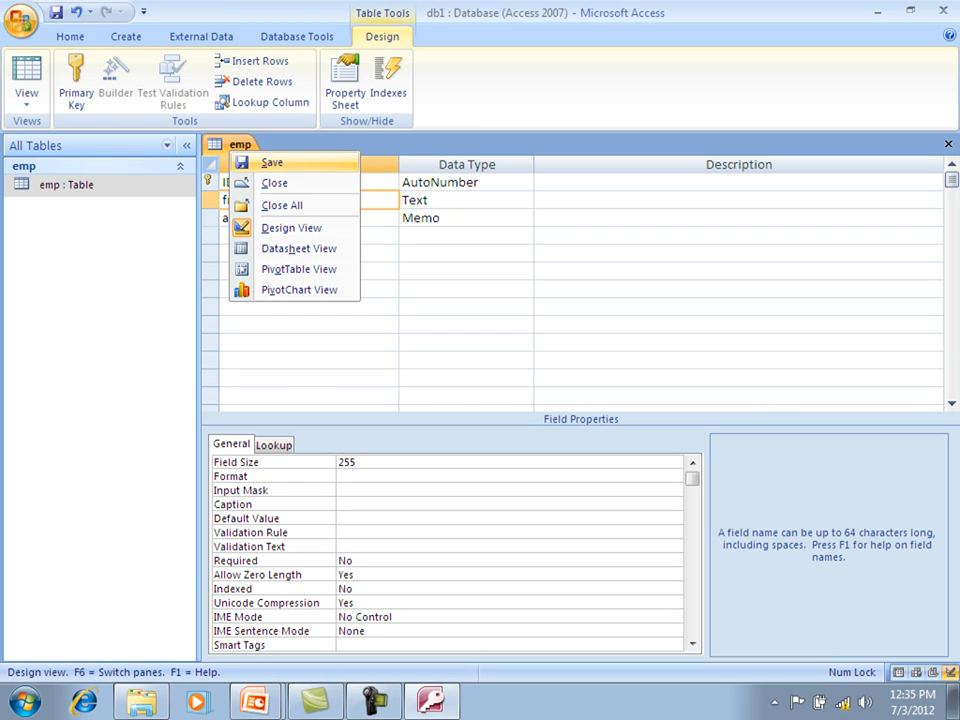
click(272, 162)
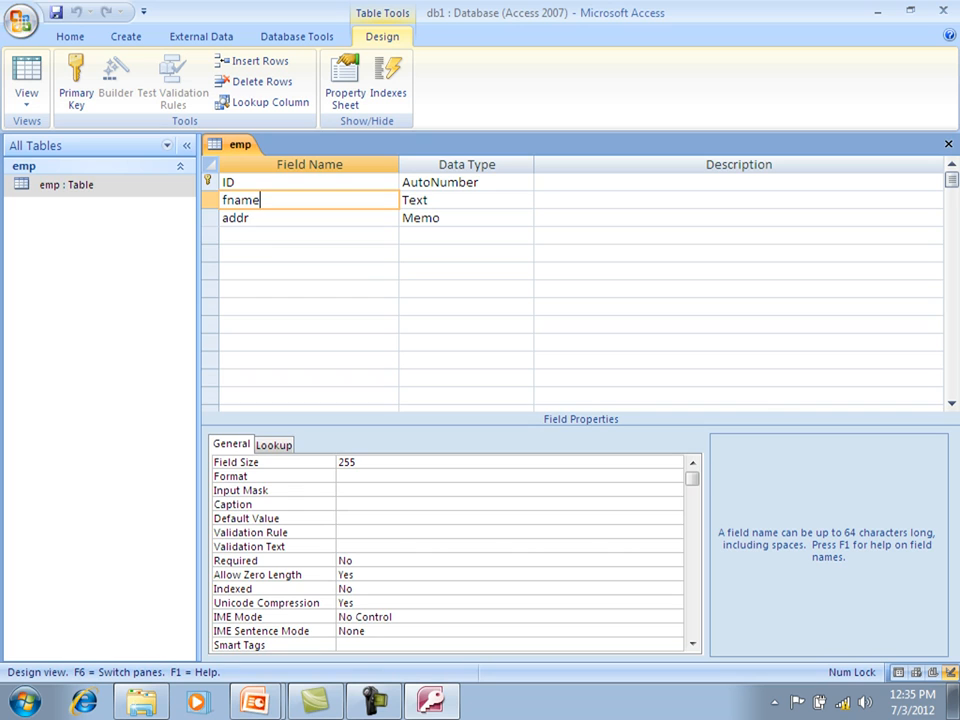
- Remove the primary key from the ID field of the emp table and set it again
click(68, 185)
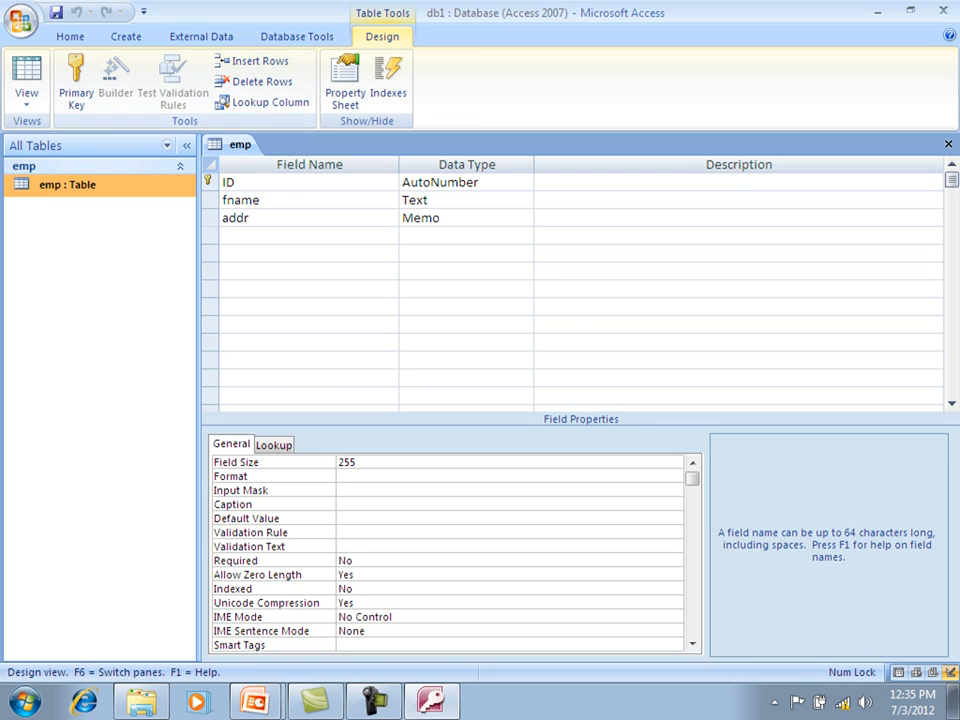
click(209, 182)
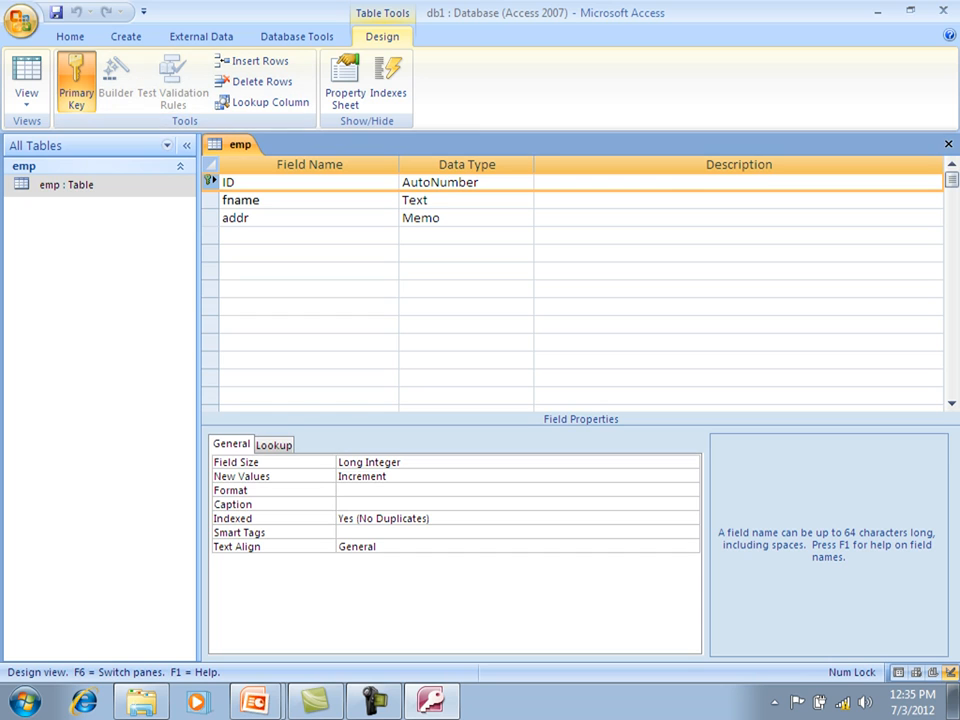
click(76, 80)
click(76, 80)
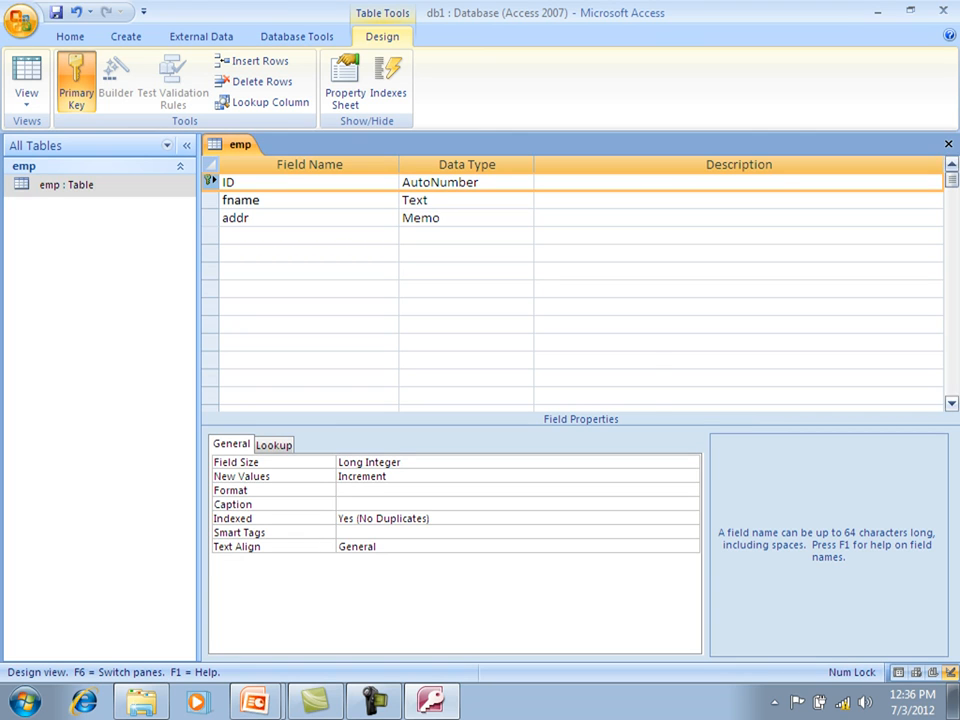
- Close the emp table, saving its design changes, and reopen it in Datasheet View
click(948, 144)
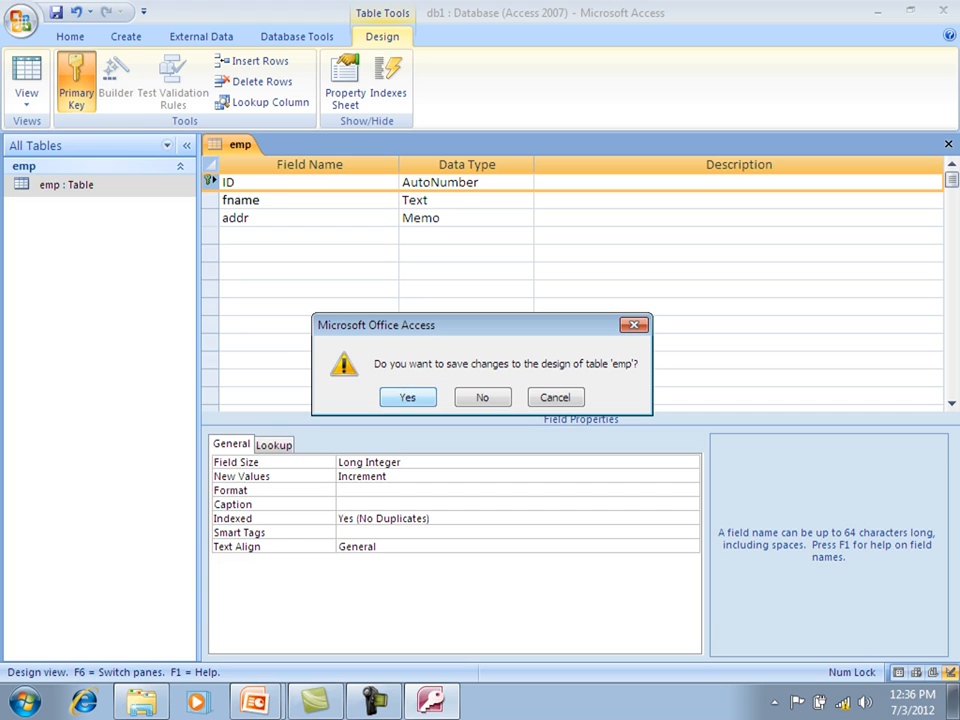
key(Return)
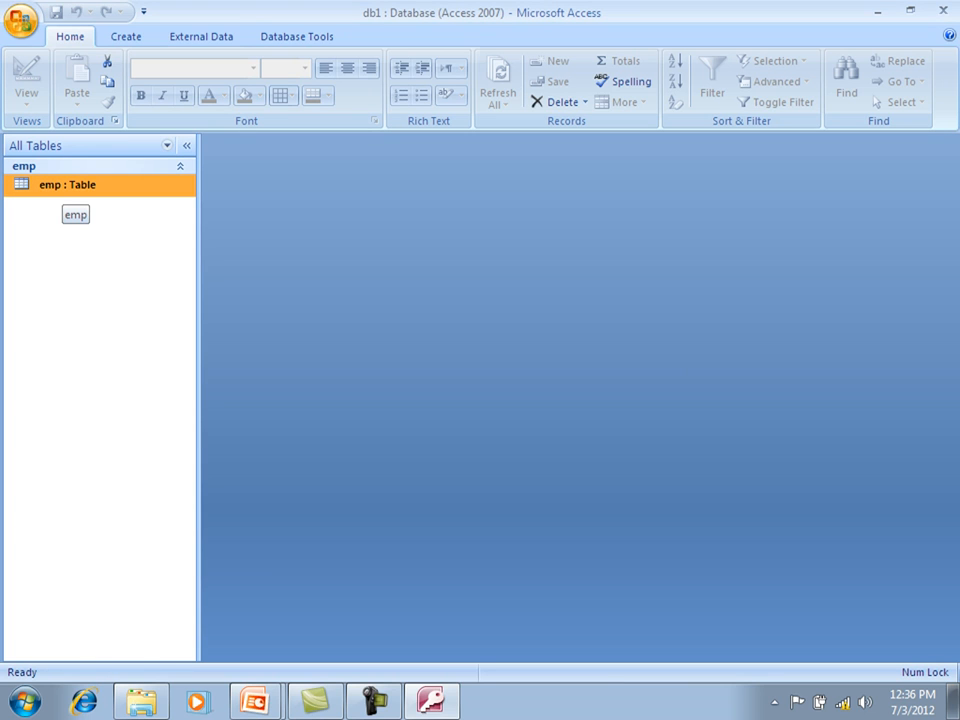
double_click(66, 186)
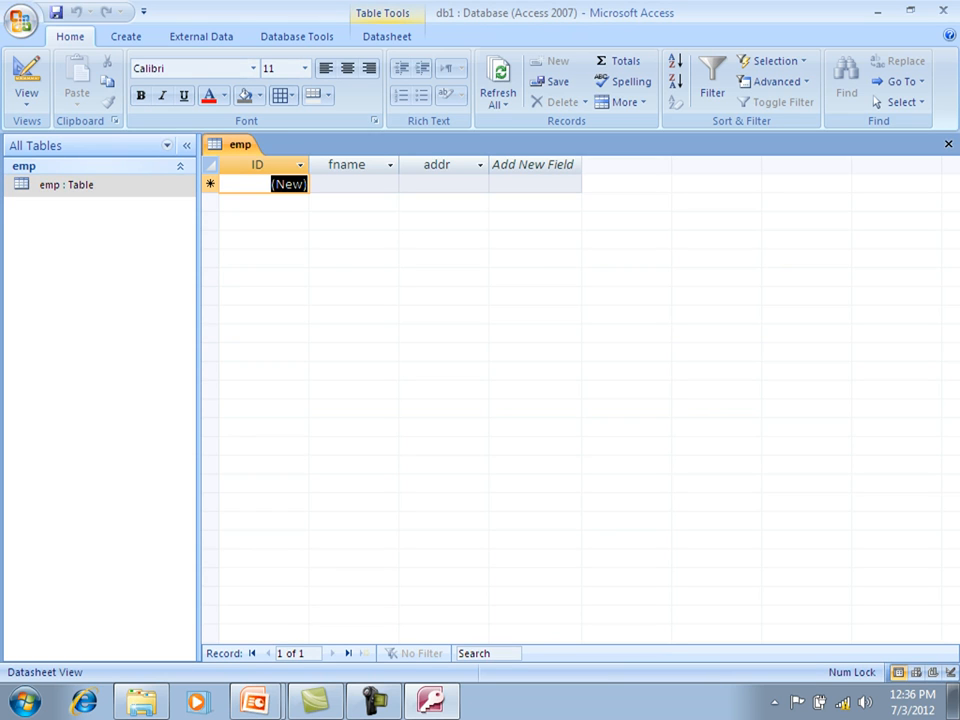
- Enter the first record in the emp table with fname abc and addr Delhi
click(353, 184)
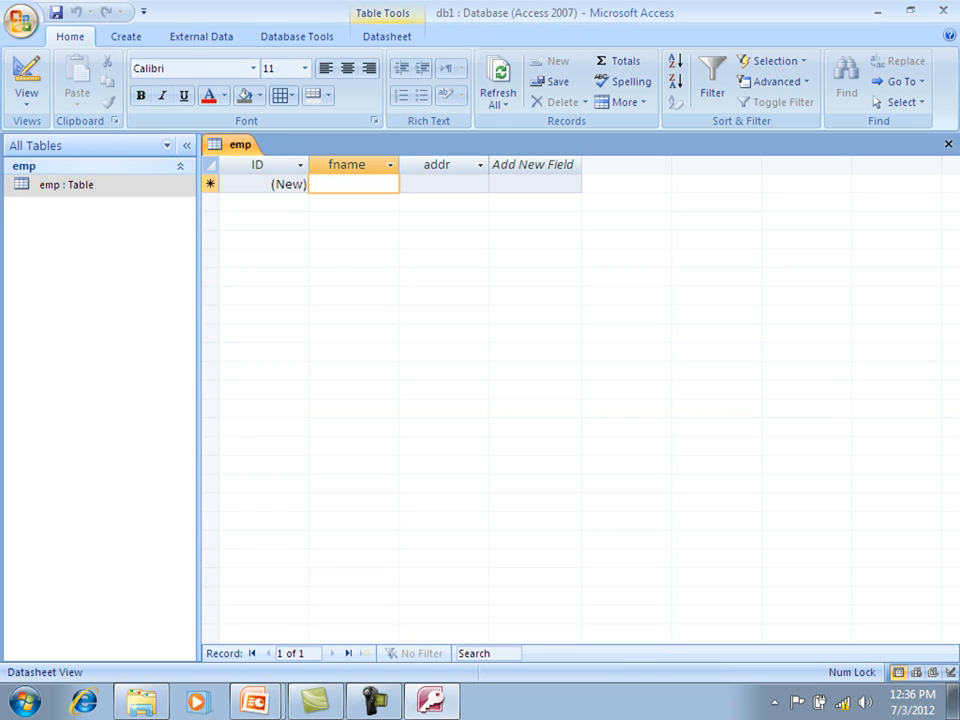
text(sed)
key(BackSpace)
key(BackSpace)
key(BackSpace)
text(abc)
key(Tab)
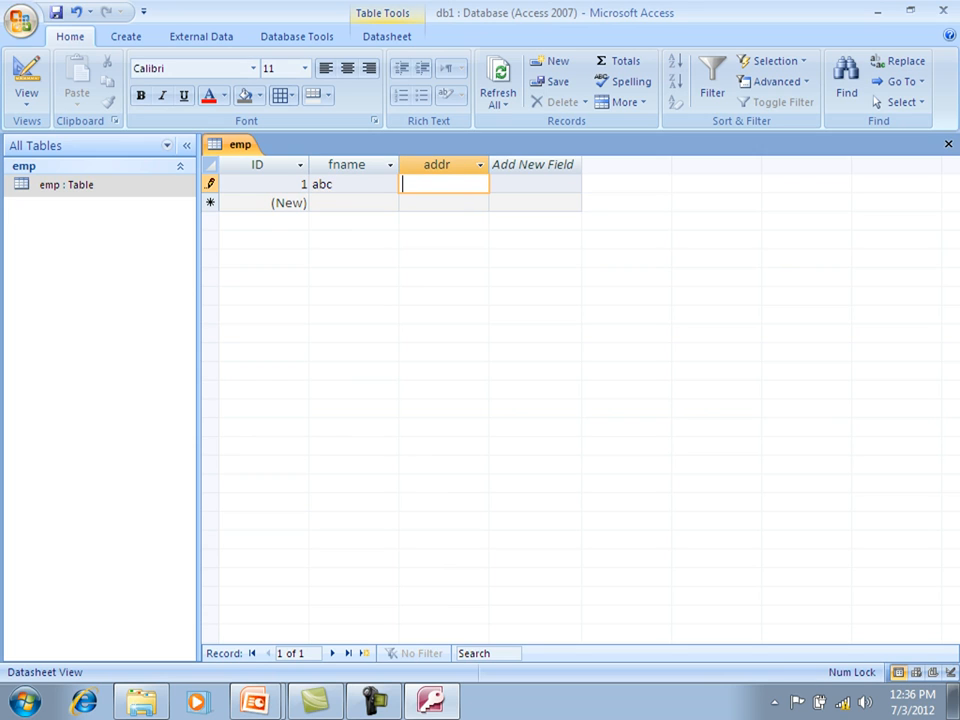
text(A)
key(BackSpace)
text(Delhi)
key(Tab)
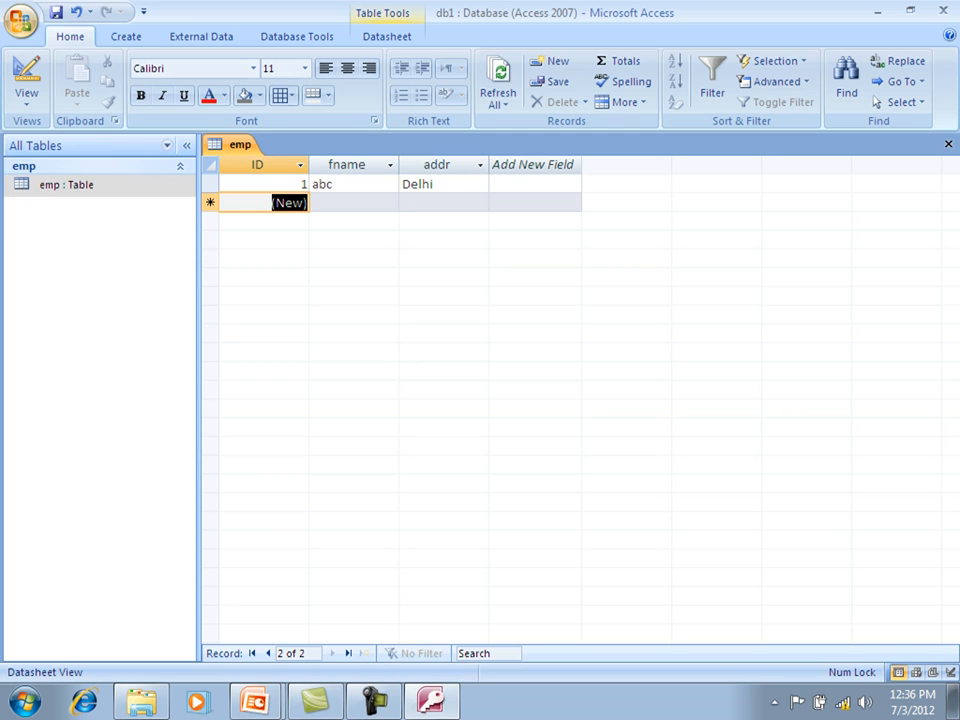
- Enter the second record in the emp table with fname xyz and addr Mumbai
key(Tab)
text(x)
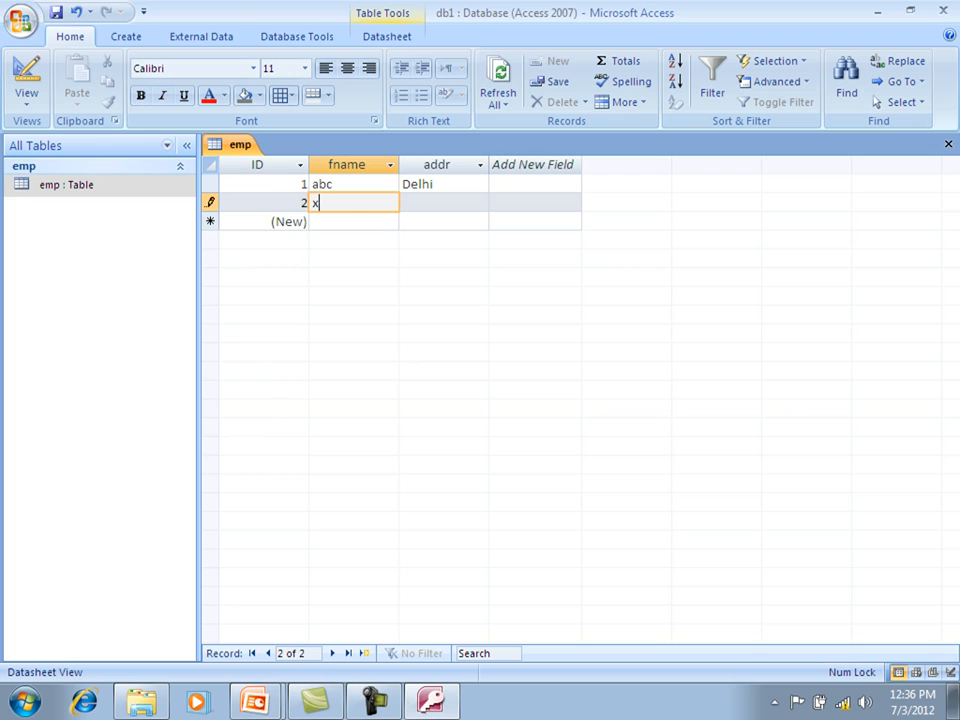
text(yz)
key(Tab)
key(Caps_Lock)
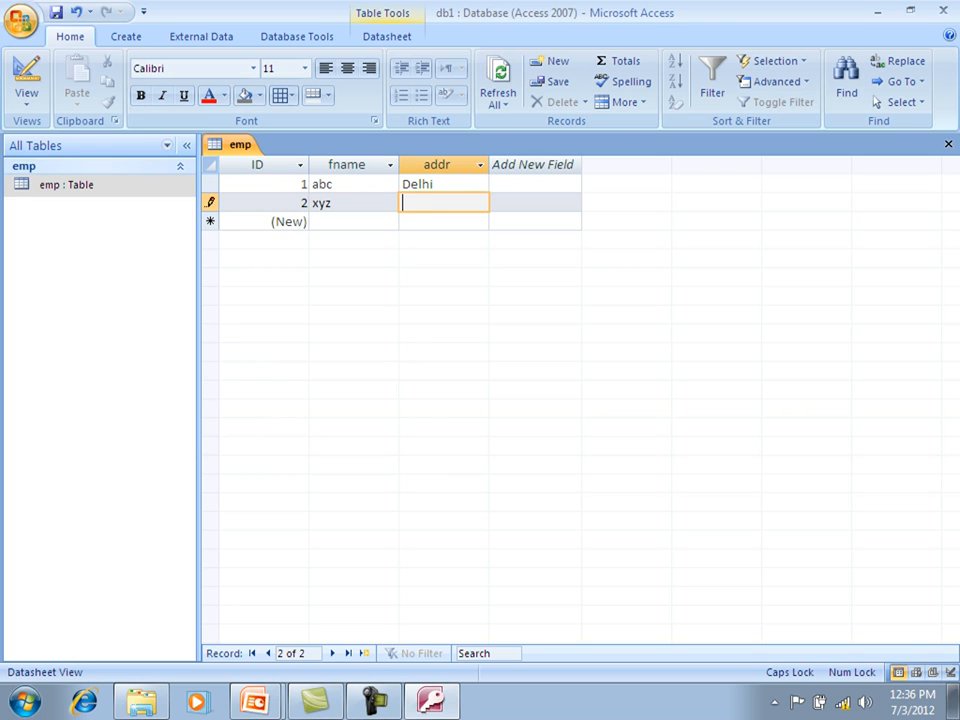
text(mU)
key(BackSpace)
key(BackSpace)
text(m)
key(BackSpace)
key(Caps_Lock)
text(Mumbar\)
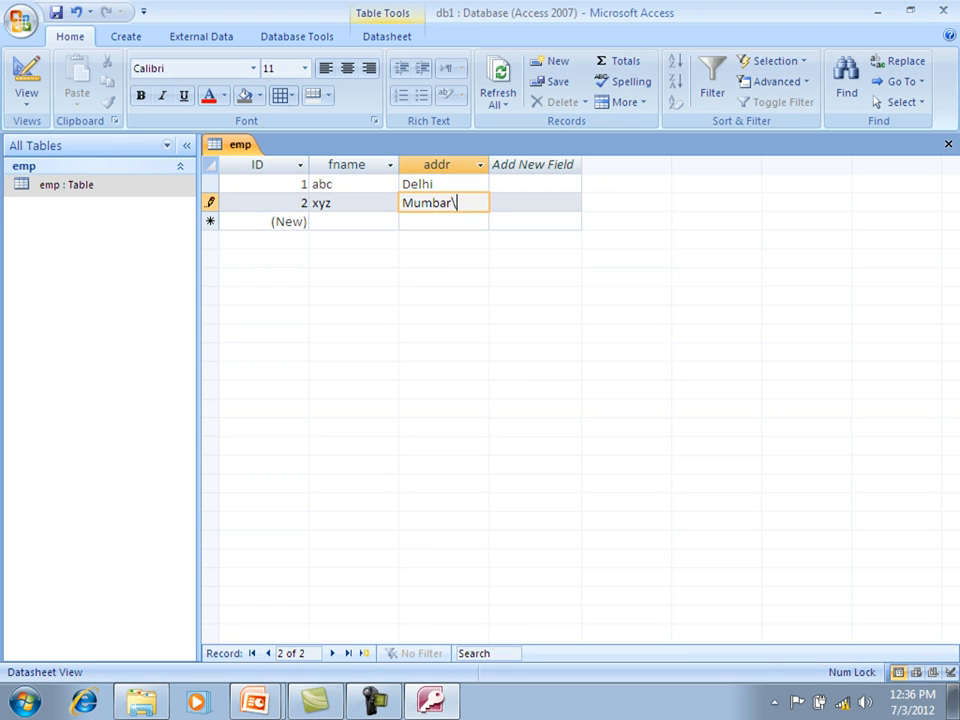
key(BackSpace)
key(BackSpace)
text(i)
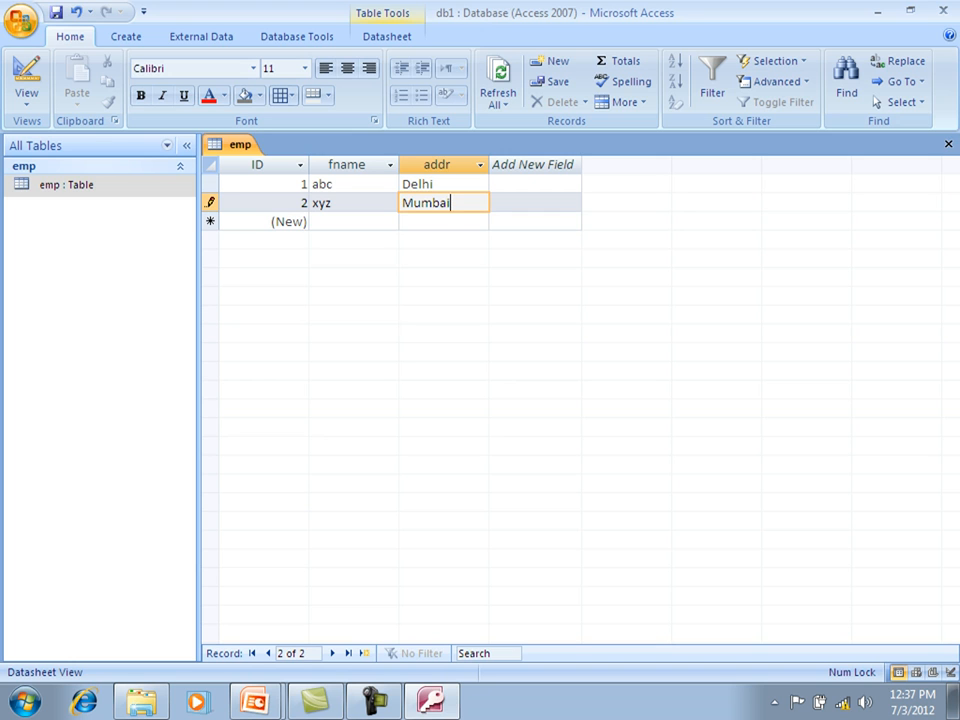
click(256, 702)
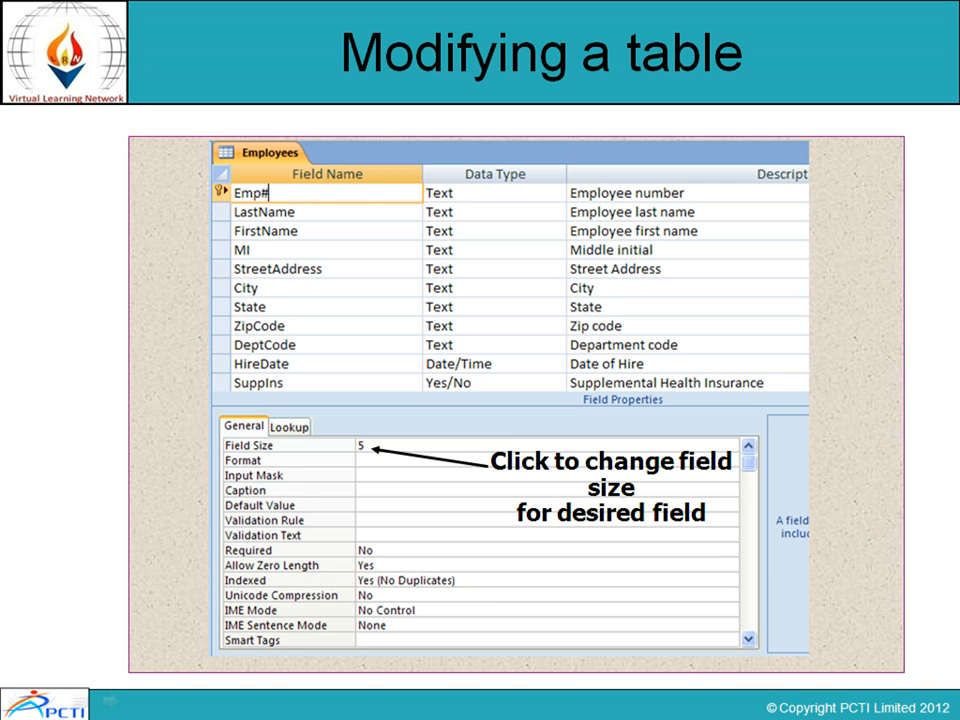
key(alt+Tab)
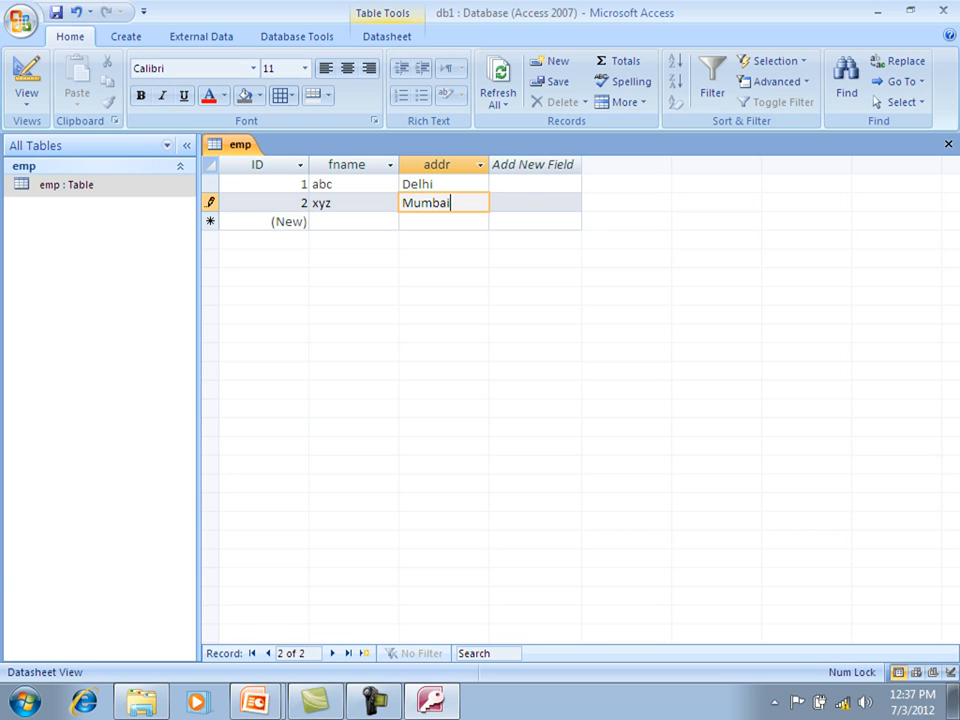
- Switch the emp table to Design View and set the Field Size of the fname field to 25
click(26, 100)
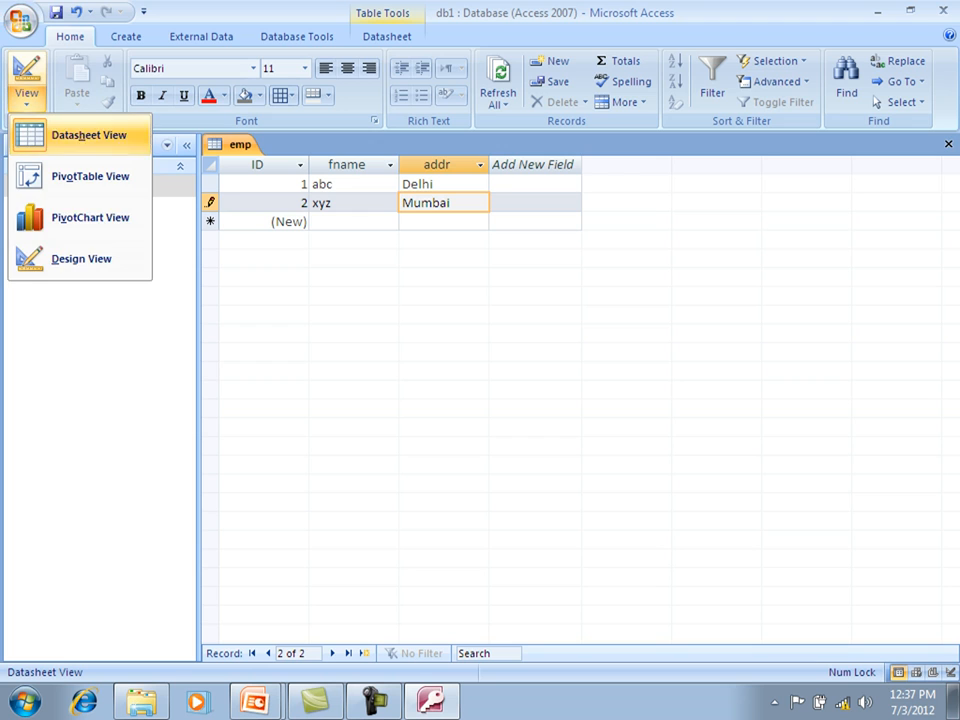
click(80, 258)
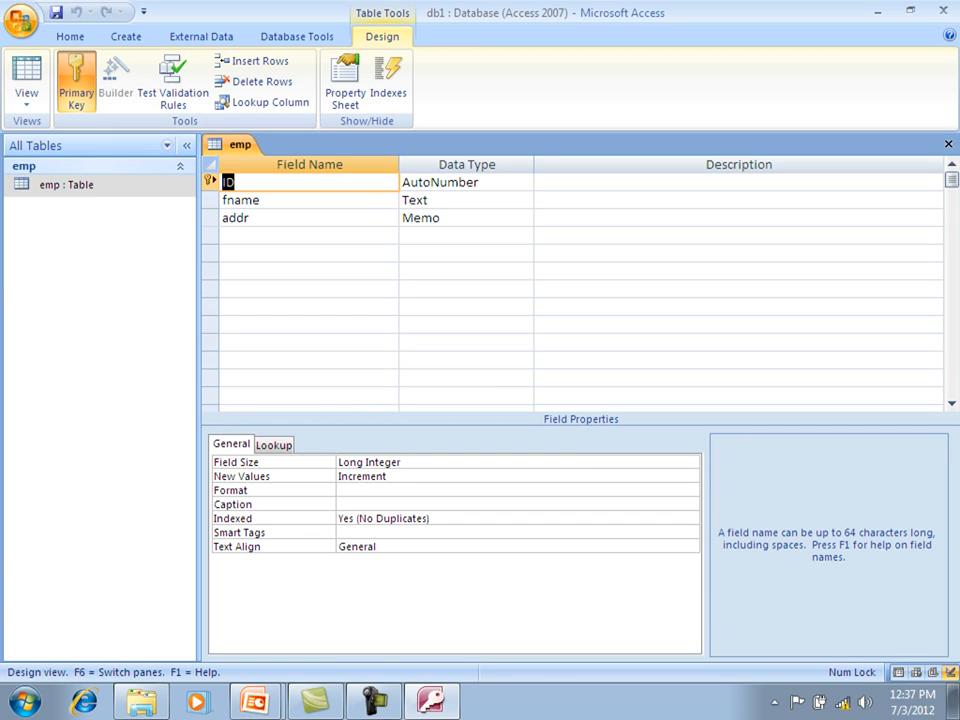
click(431, 183)
click(262, 200)
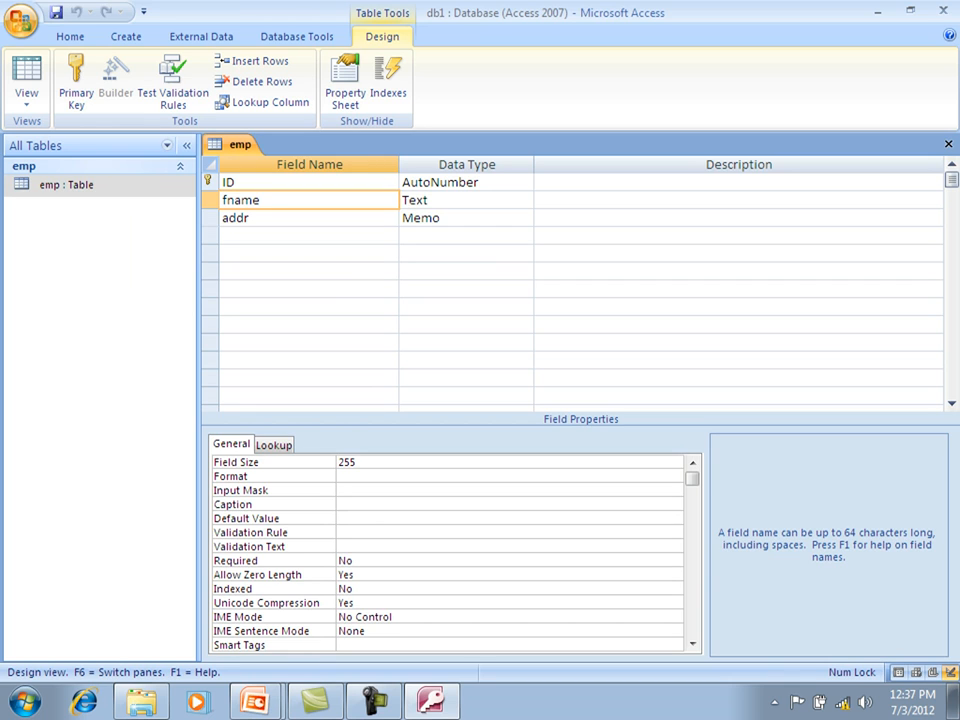
key(F6)
key(BackSpace)
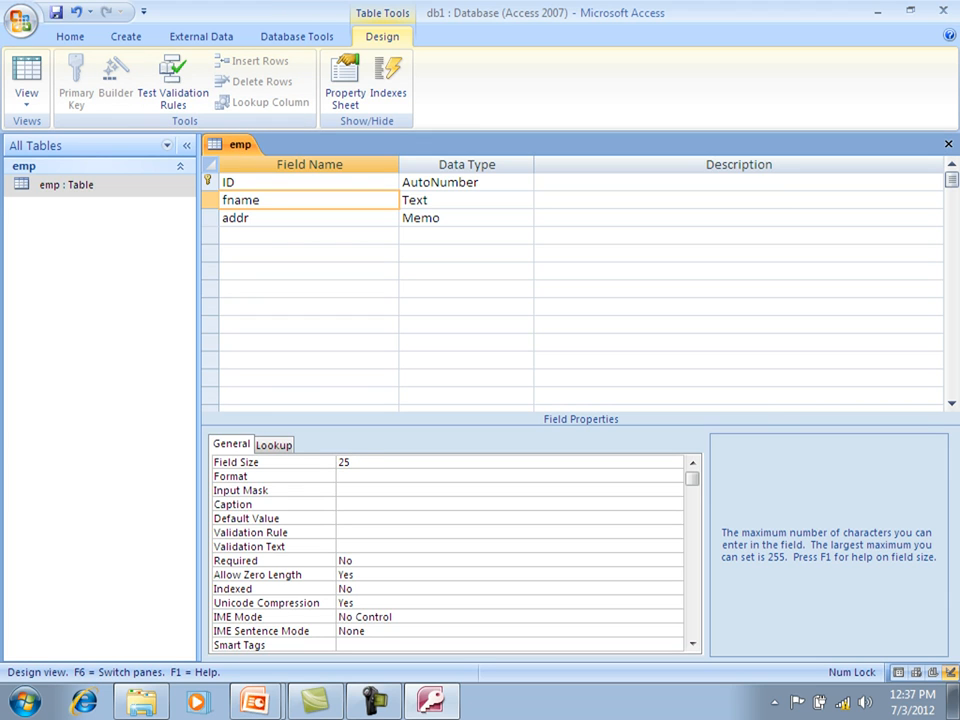
- Save the emp table design, accepting the shorter field size, and display its records in Datasheet View
right_click(244, 145)
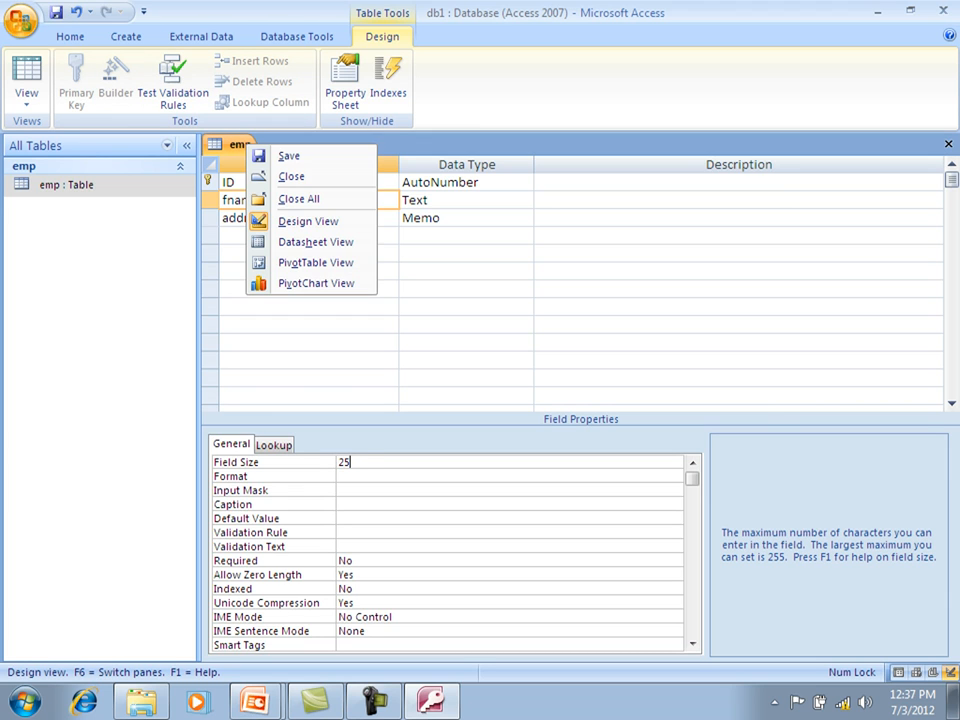
click(289, 156)
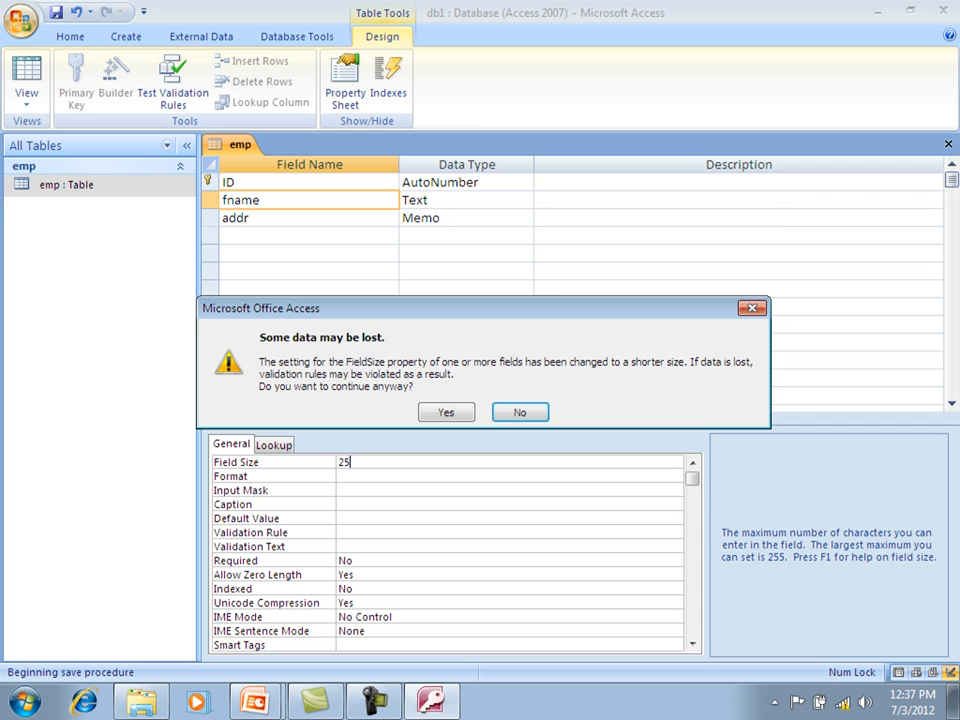
key(Return)
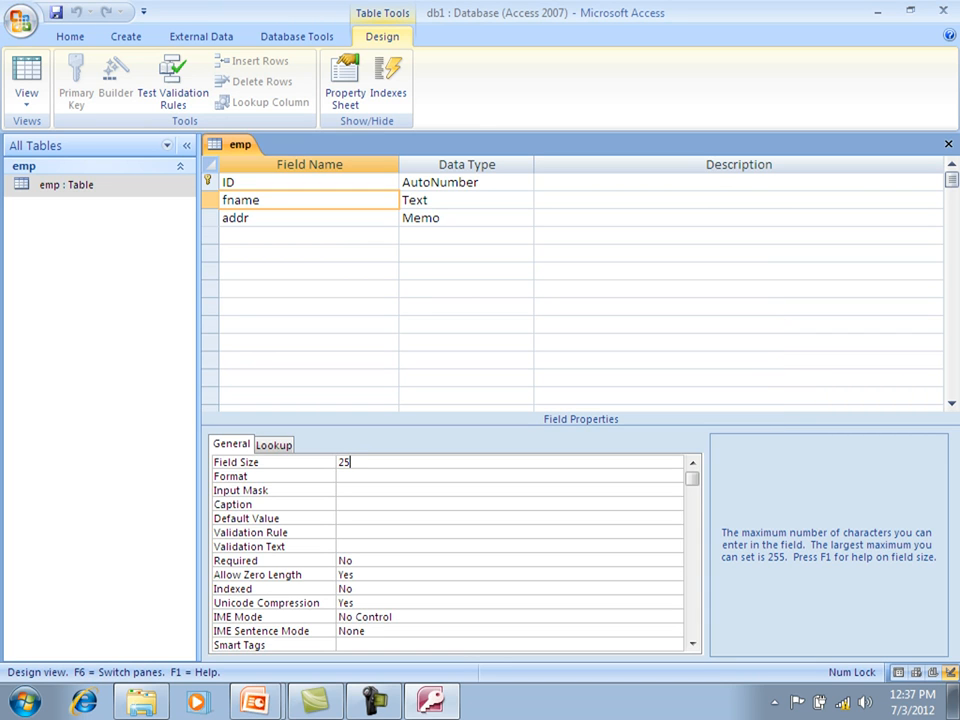
double_click(66, 184)
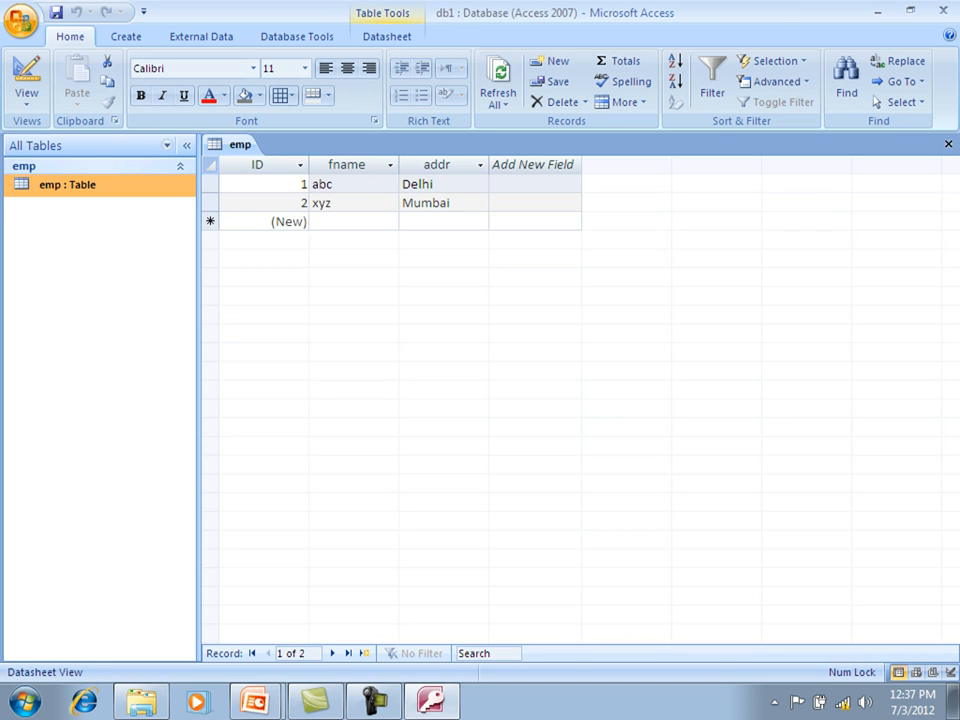